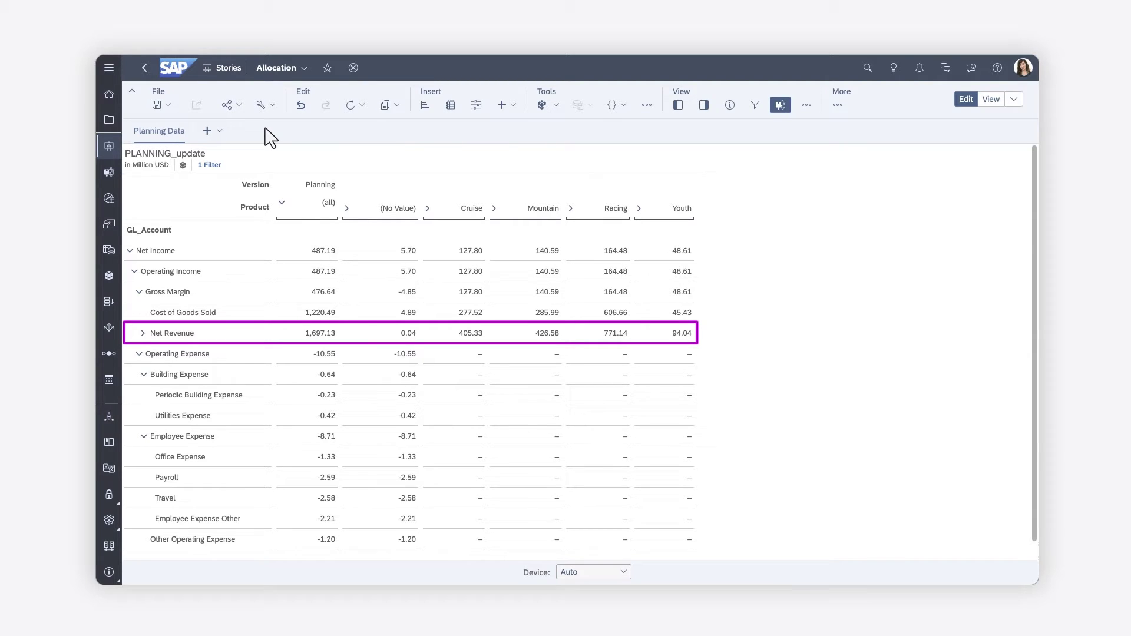
- Create a new data action named Expenses with PLANNING_update as its default model
left_click(109, 303)
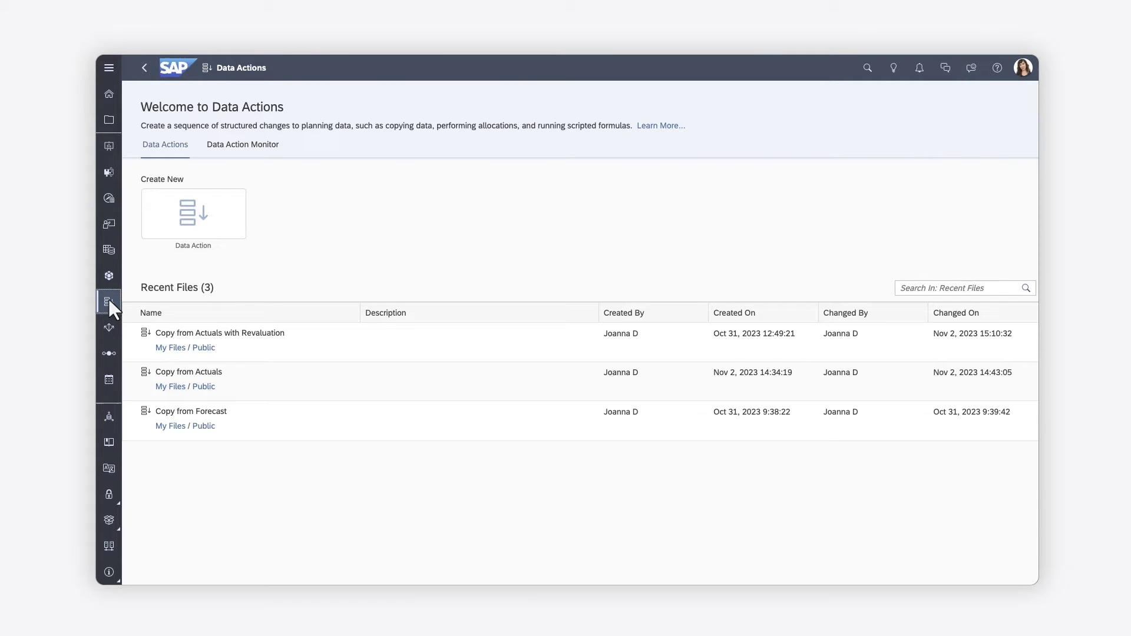
left_click(187, 218)
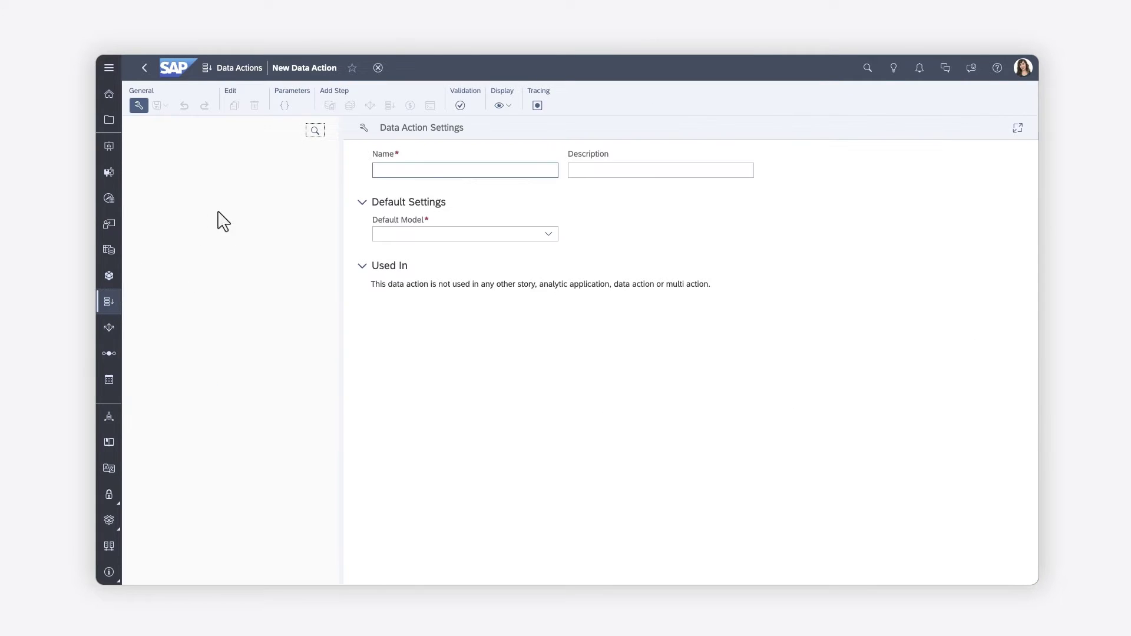
left_click(378, 172)
type("Ex")
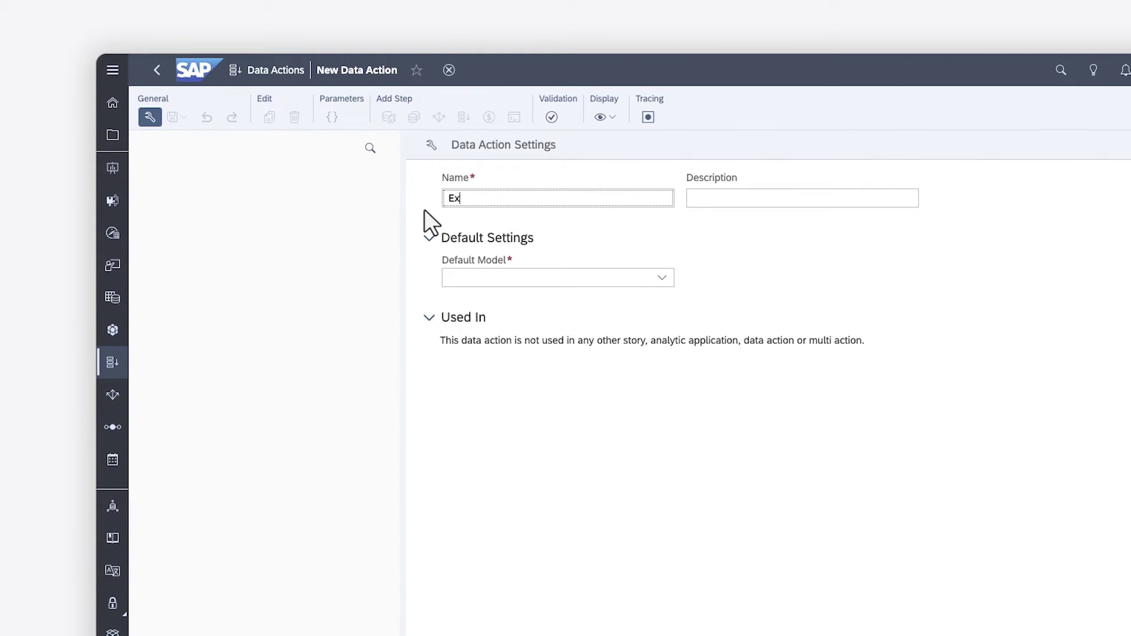
type("penses")
left_click(664, 278)
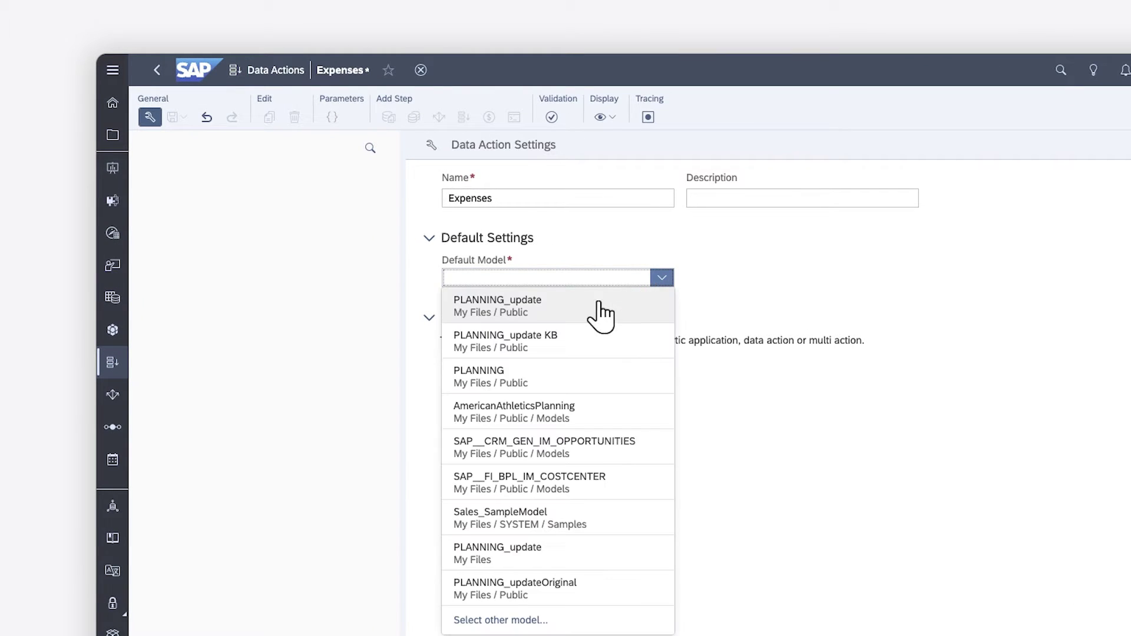
left_click(579, 311)
- Save the new Expenses data action
left_click(178, 117)
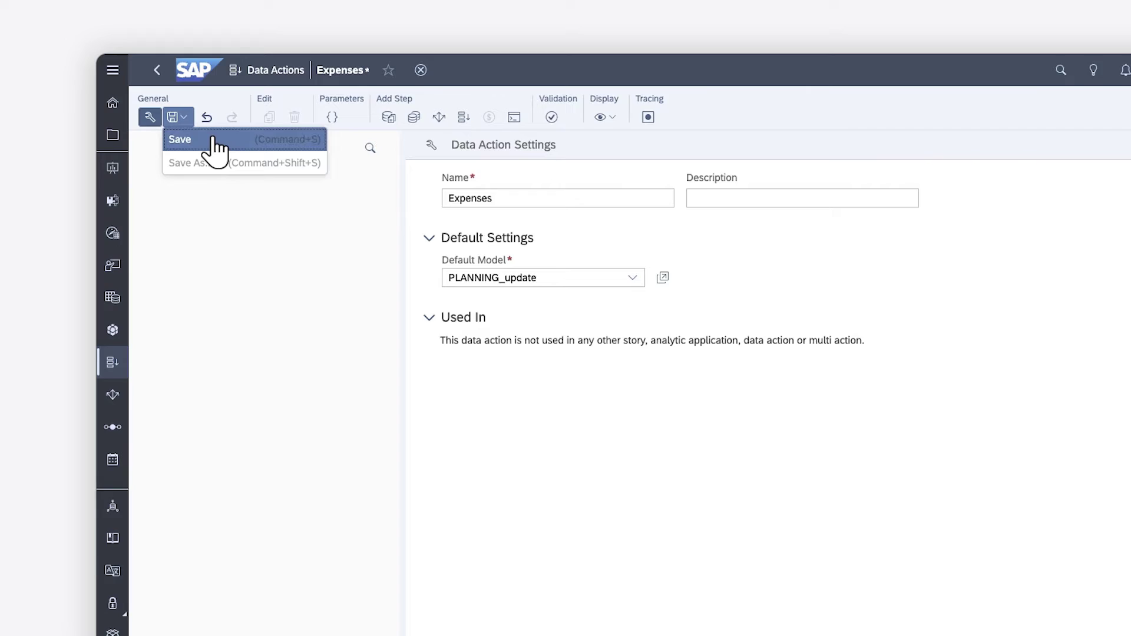
left_click(210, 141)
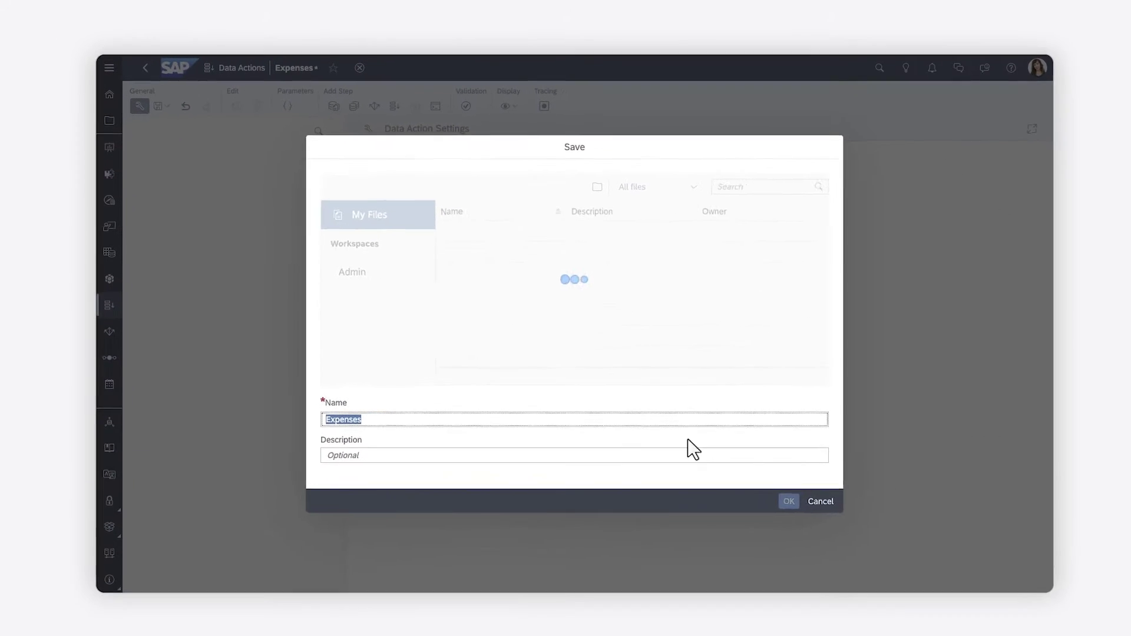
left_click(784, 501)
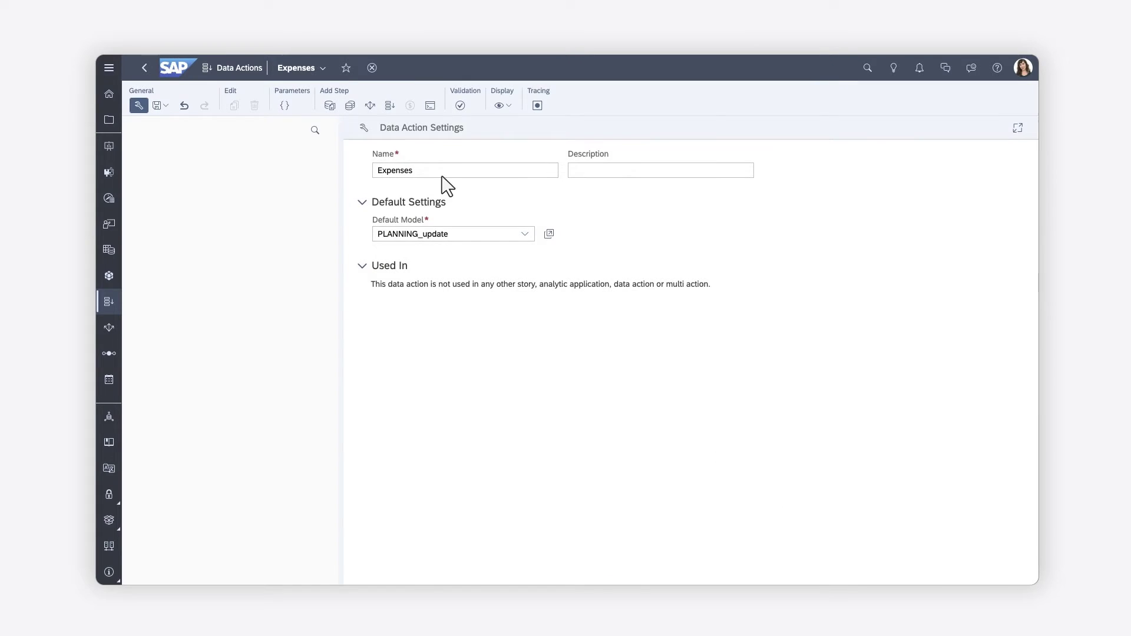
- Add an Allocation step and name it Expenses by Net Revenue
left_click(370, 106)
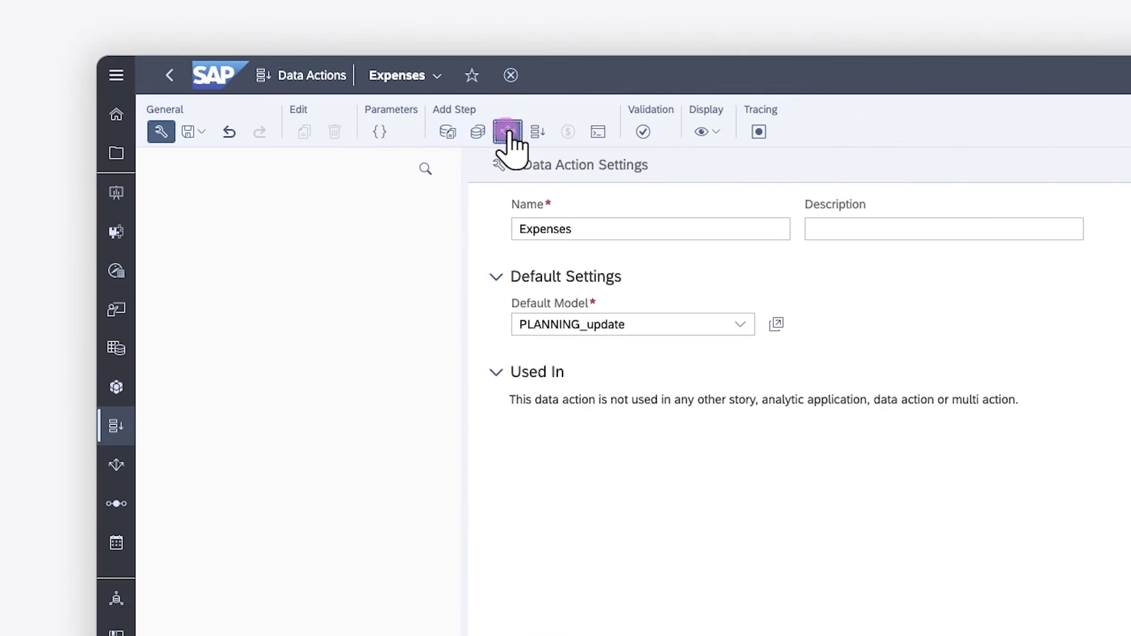
left_click(518, 231)
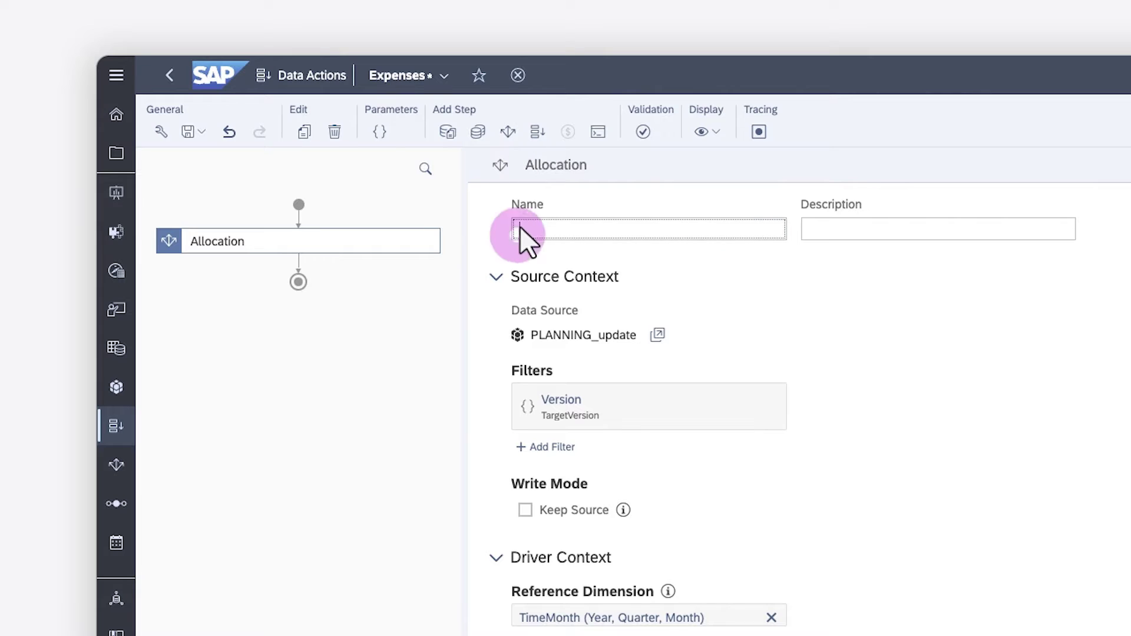
type("Expenses by N")
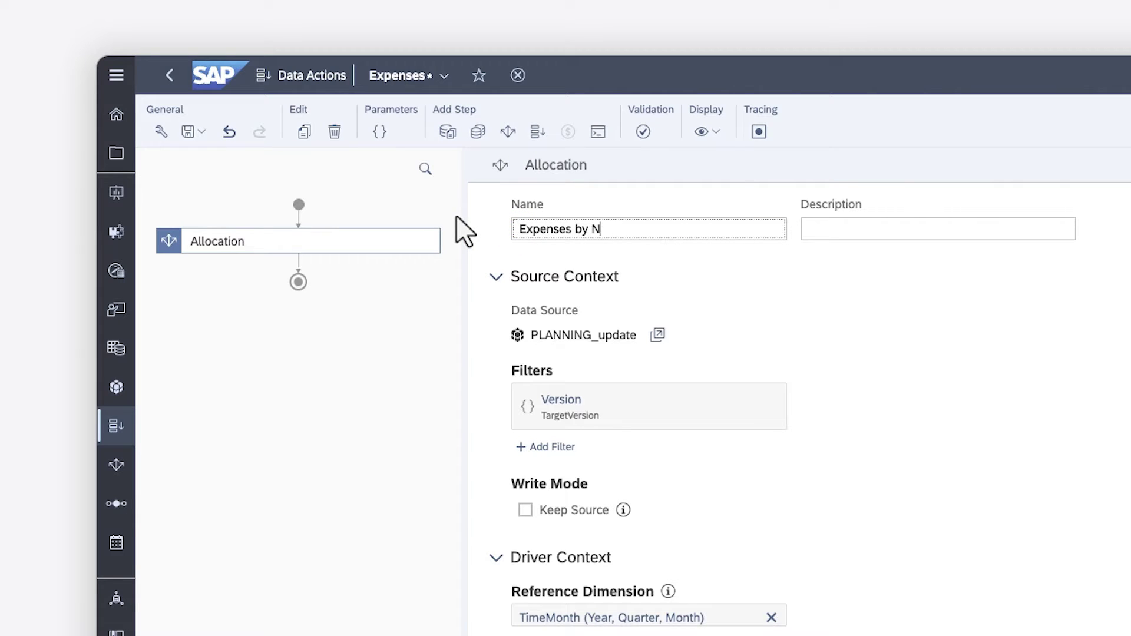
type("et Revenue")
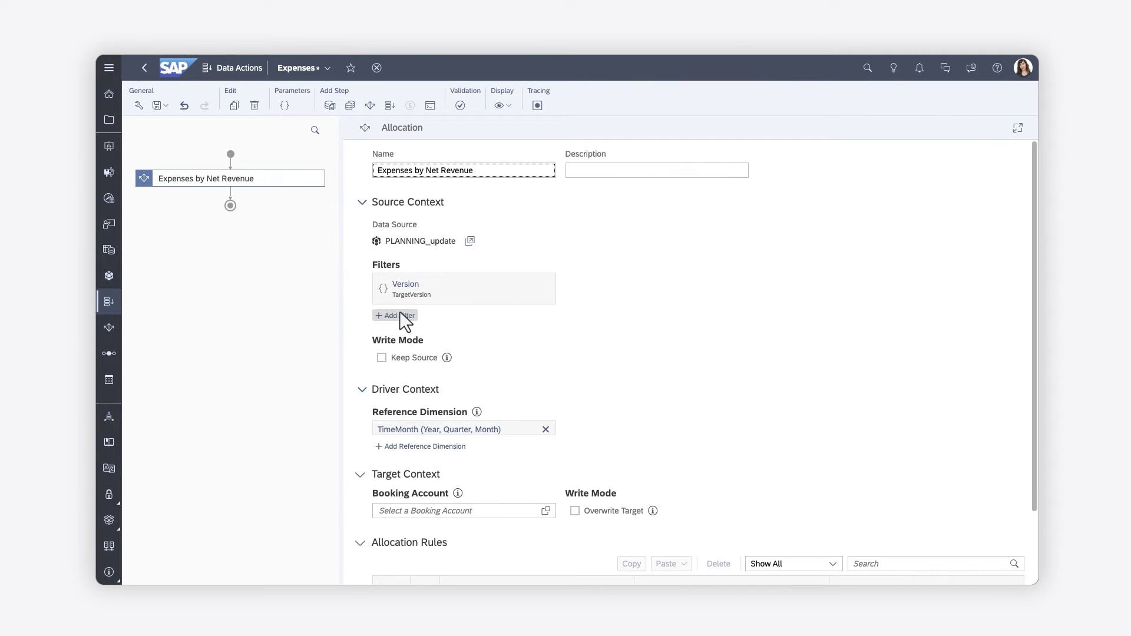
- Add a GL_Account source filter set to Operating Expense under Net Income > Operating Income
left_click(402, 315)
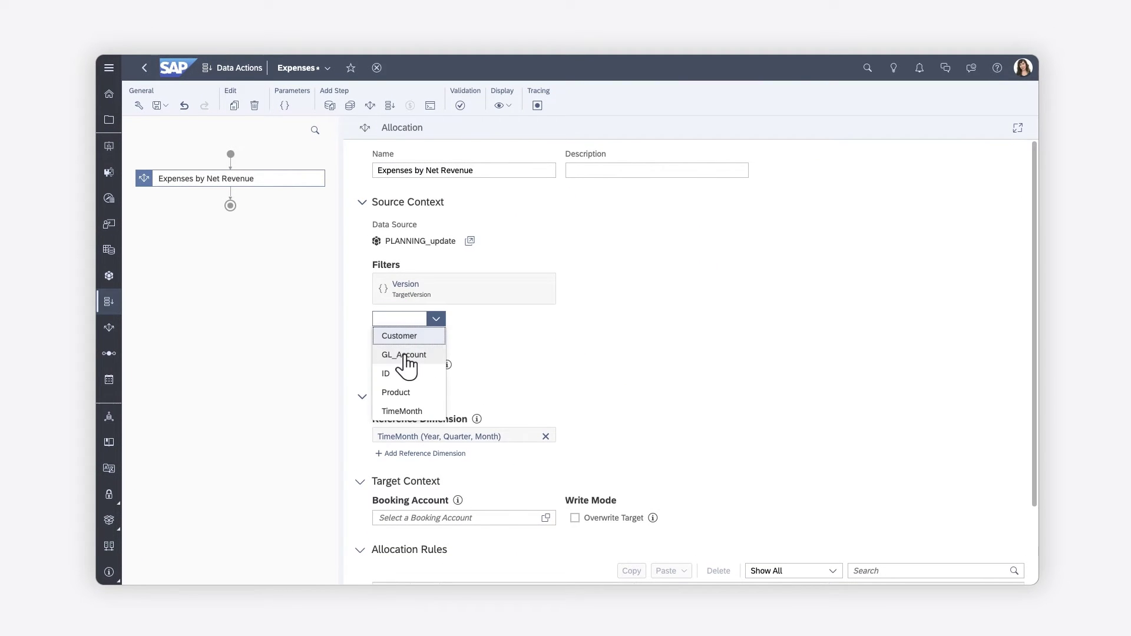
left_click(405, 353)
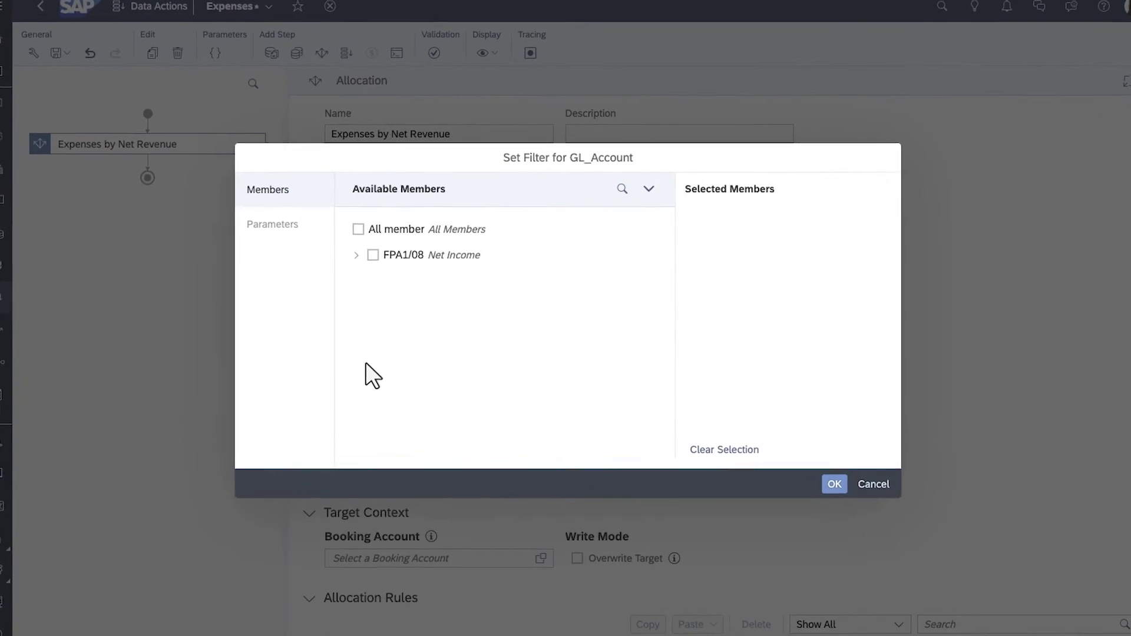
left_click(396, 268)
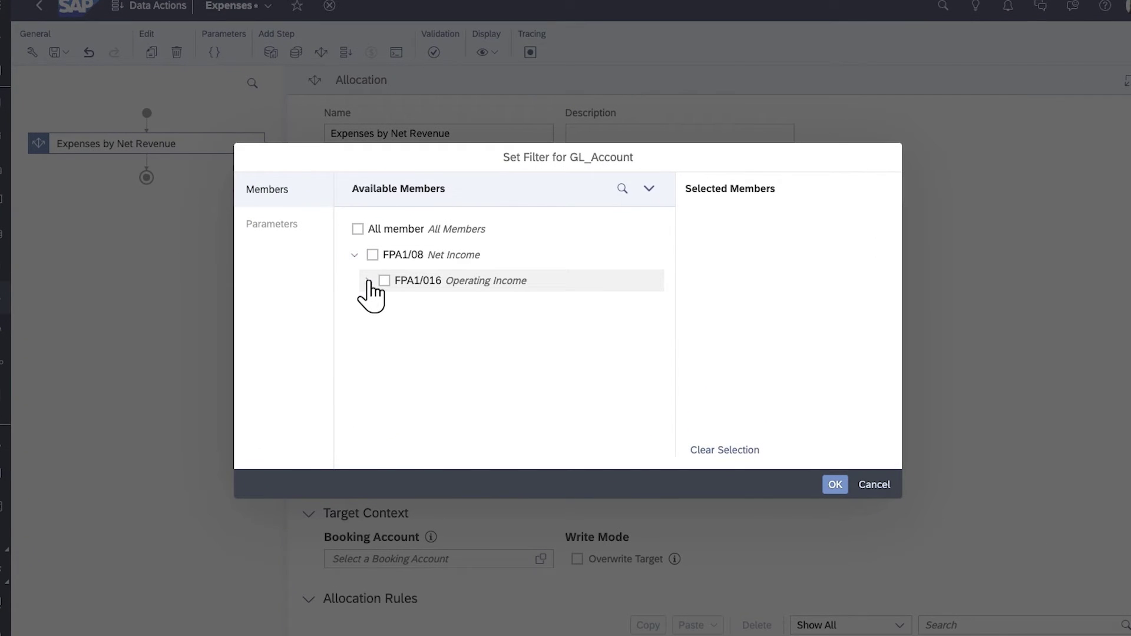
left_click(365, 279)
left_click(395, 333)
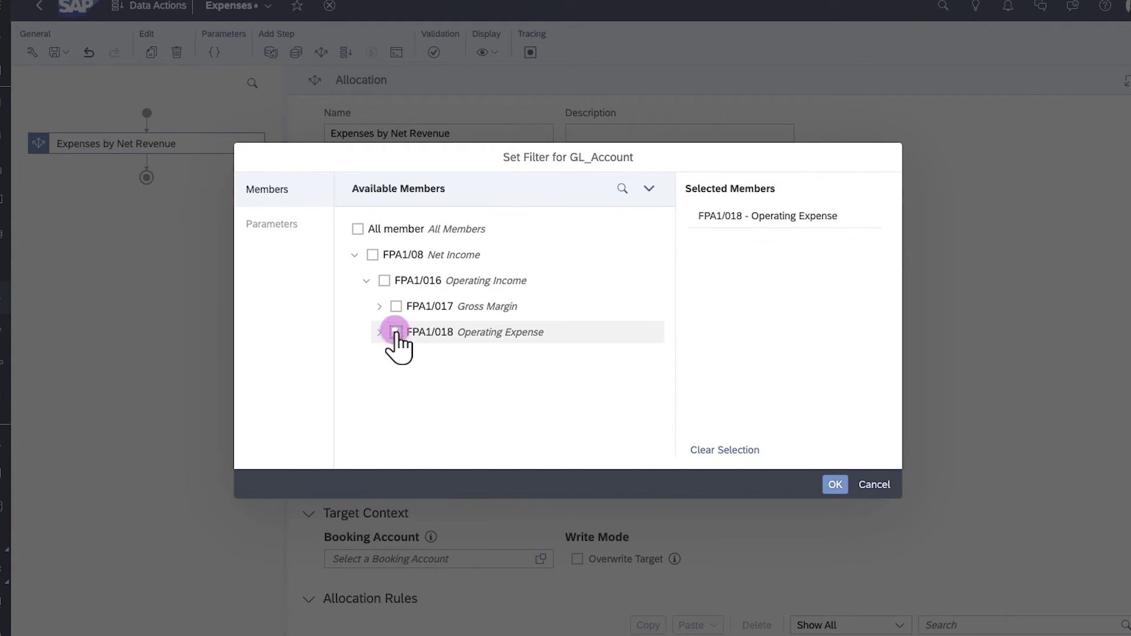
left_click(835, 485)
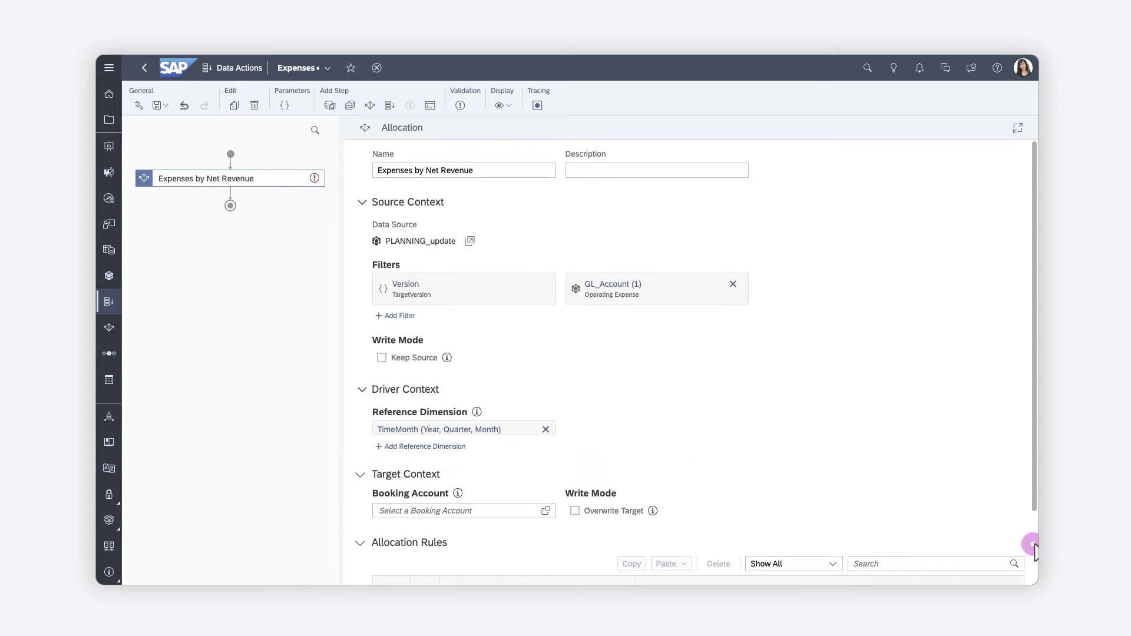
scroll(1034, 545, "down", 2)
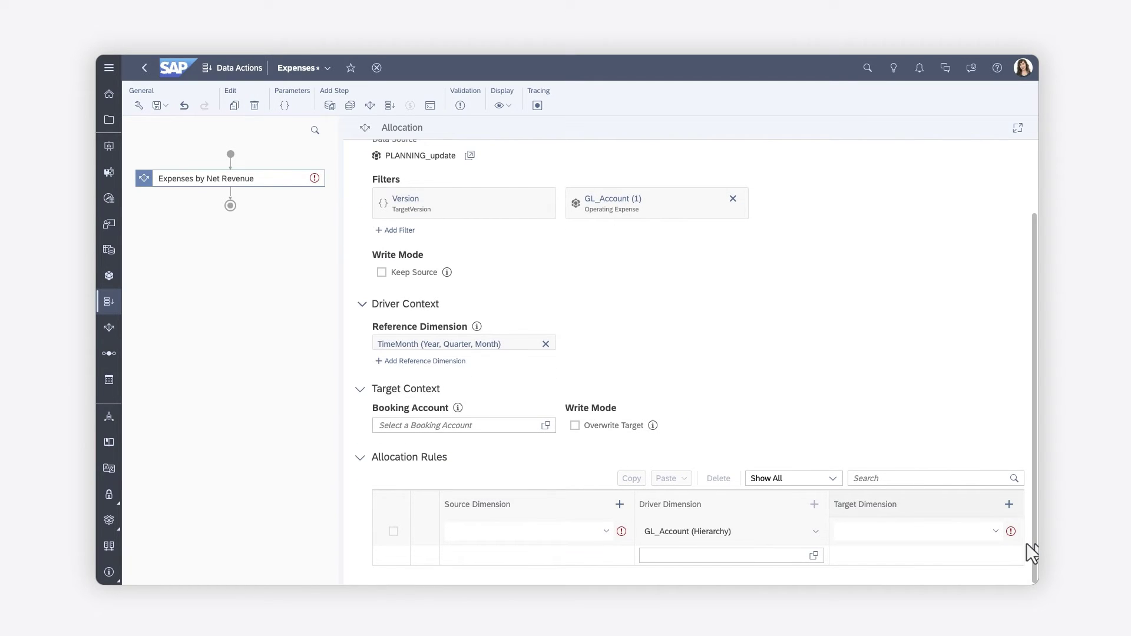
- Set the rule's source dimension to Product (ProductHierarchy) with (No Value) as source member
left_click(608, 531)
mouse_move(467, 494)
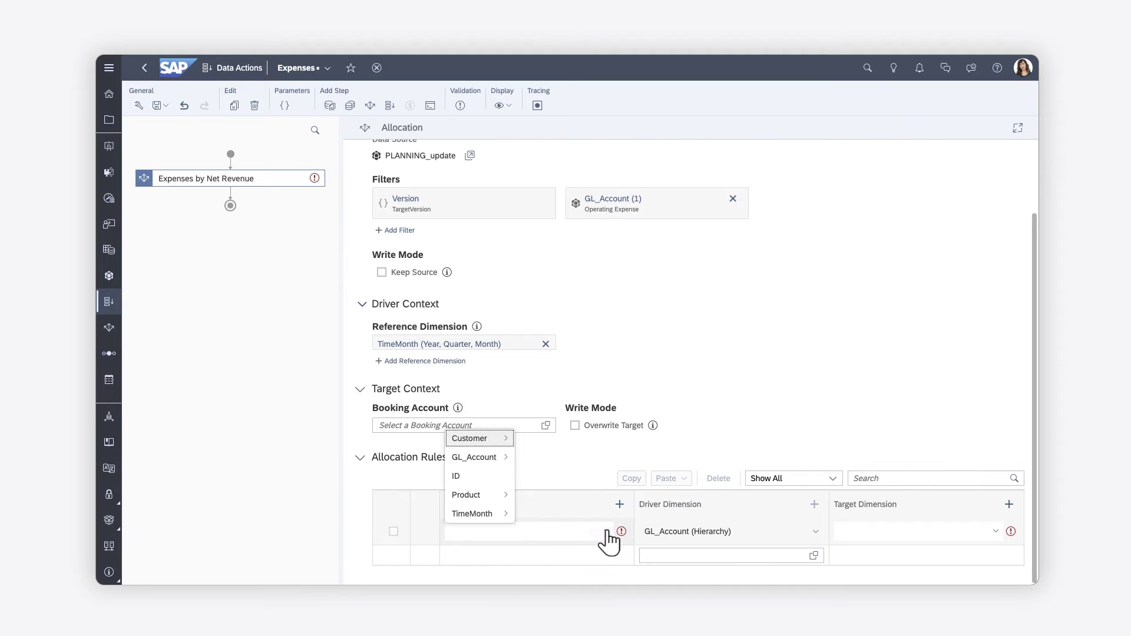
left_click(493, 496)
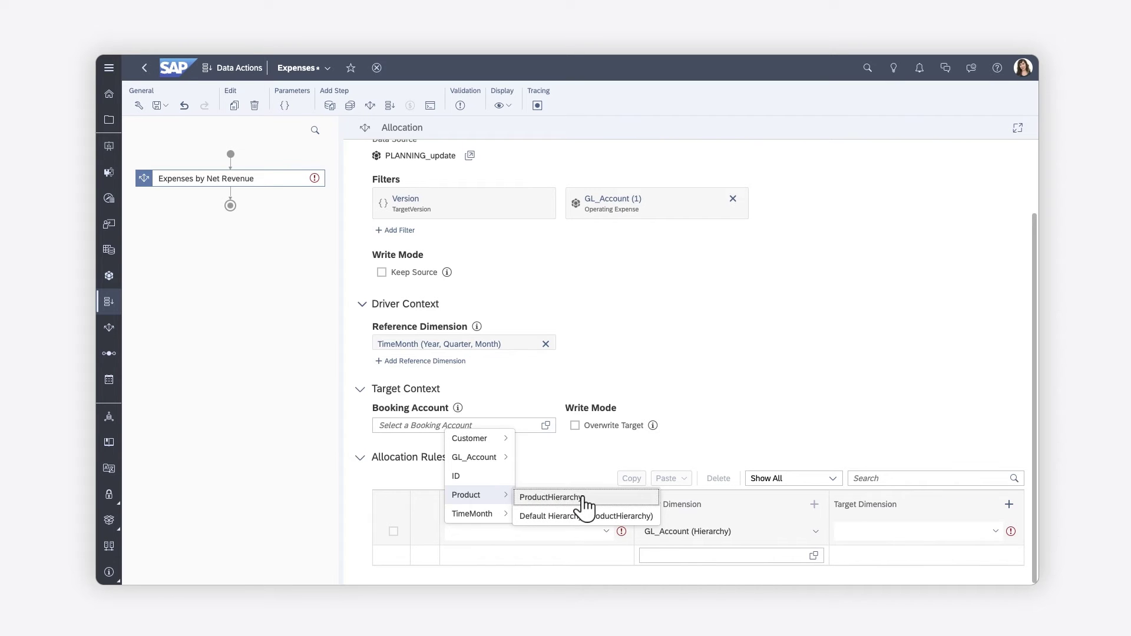
left_click(565, 497)
left_click(619, 555)
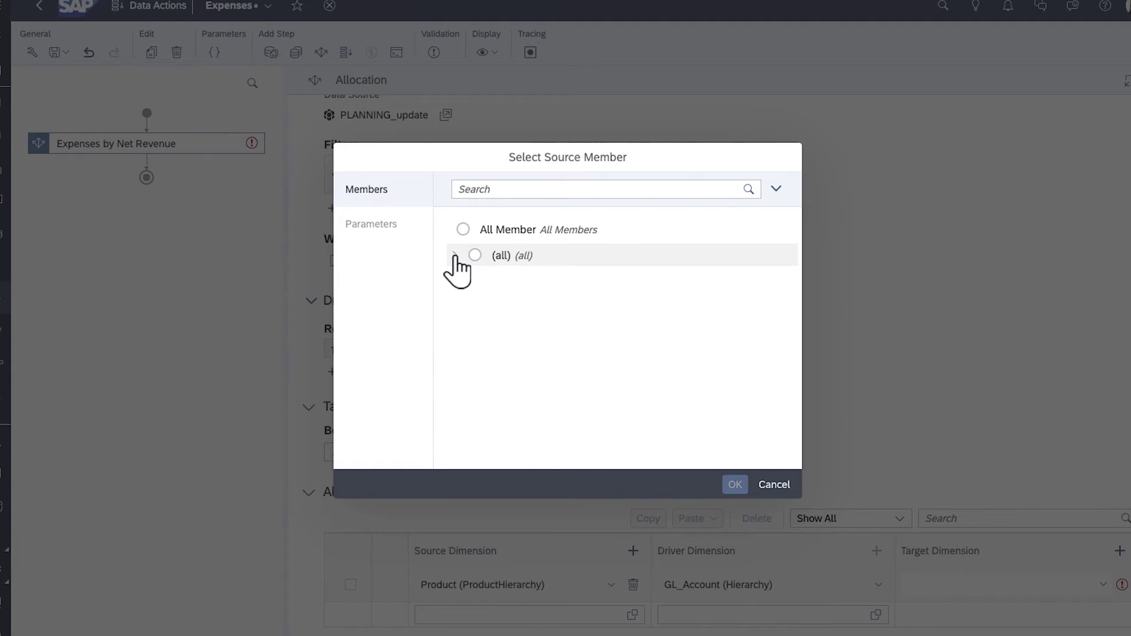
left_click(454, 256)
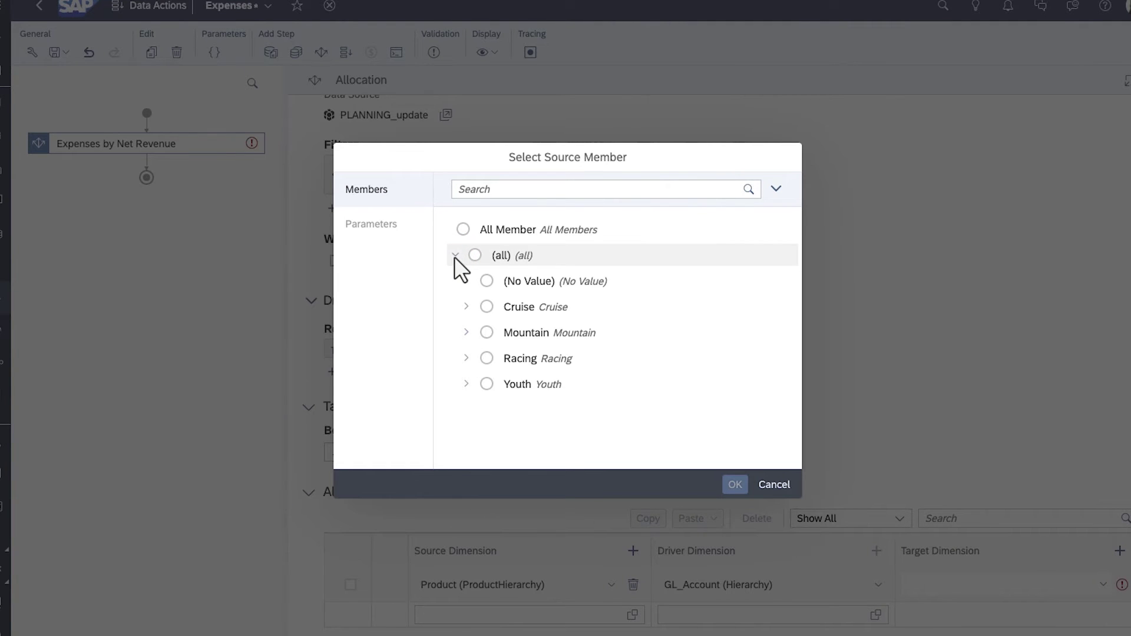
left_click(486, 282)
left_click(733, 484)
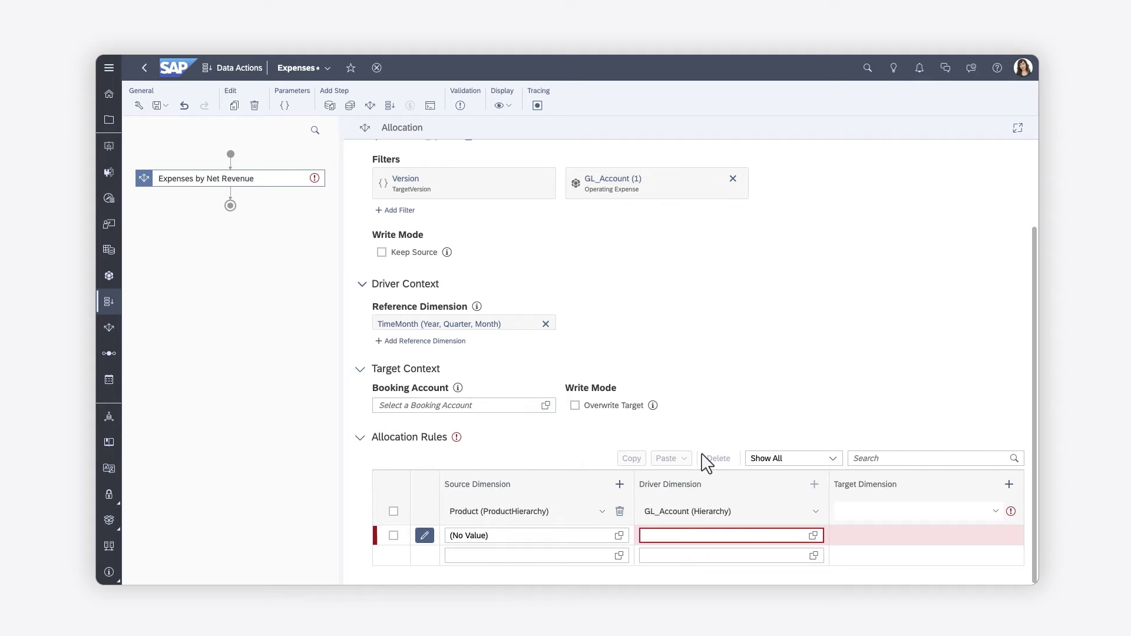
- Choose Net Revenue, under Gross Margin, as the rule's driver member
left_click(813, 535)
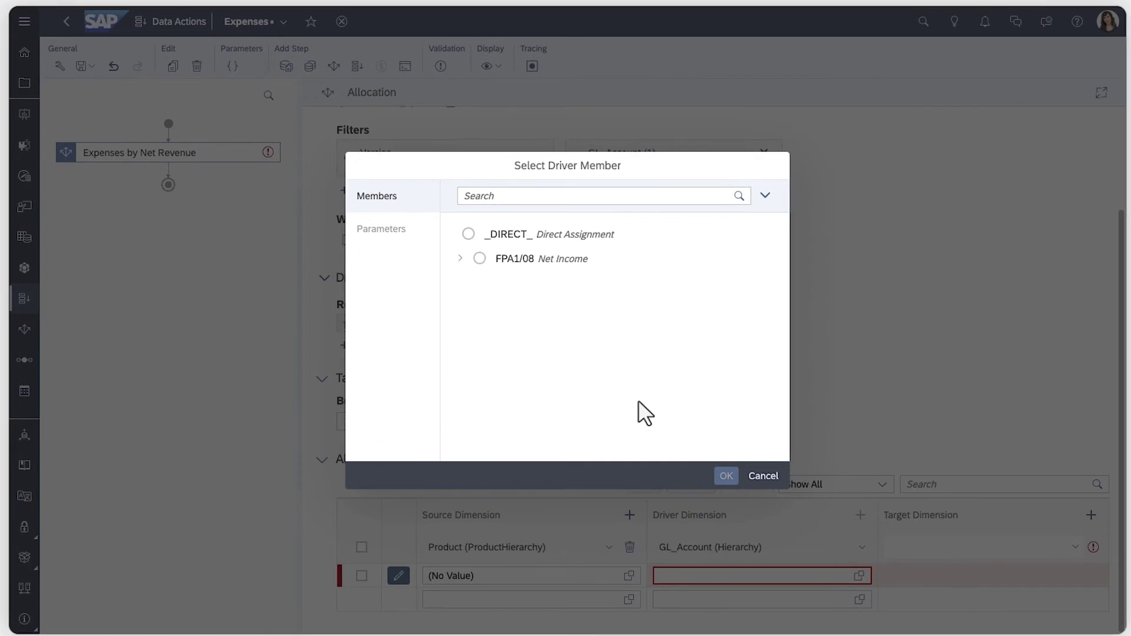
left_click(456, 255)
left_click(466, 281)
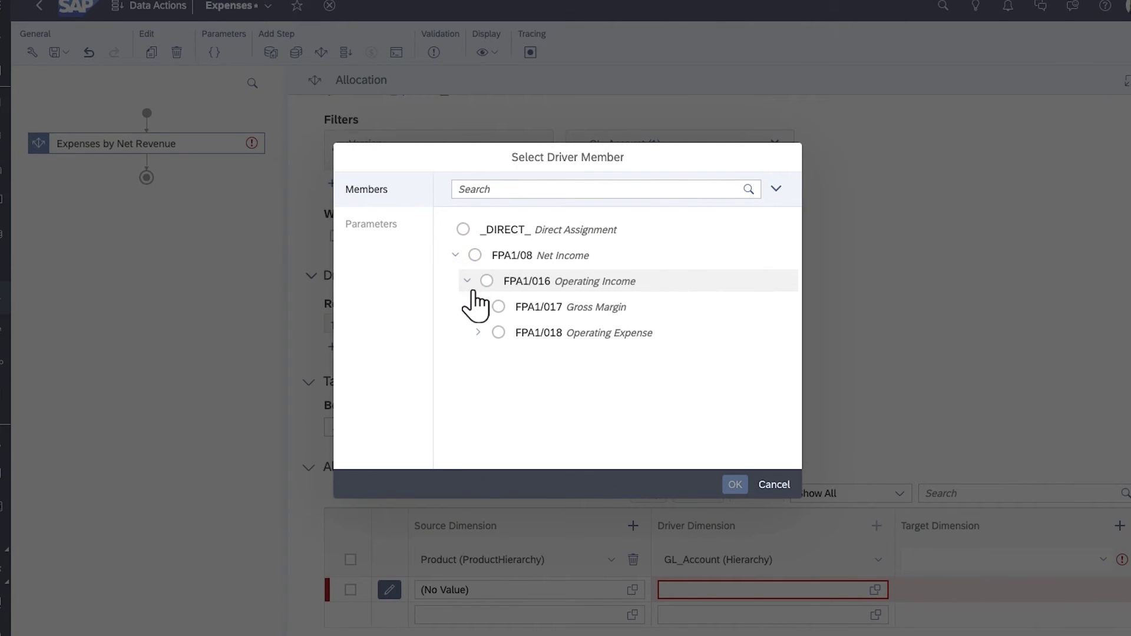
left_click(477, 307)
left_click(509, 358)
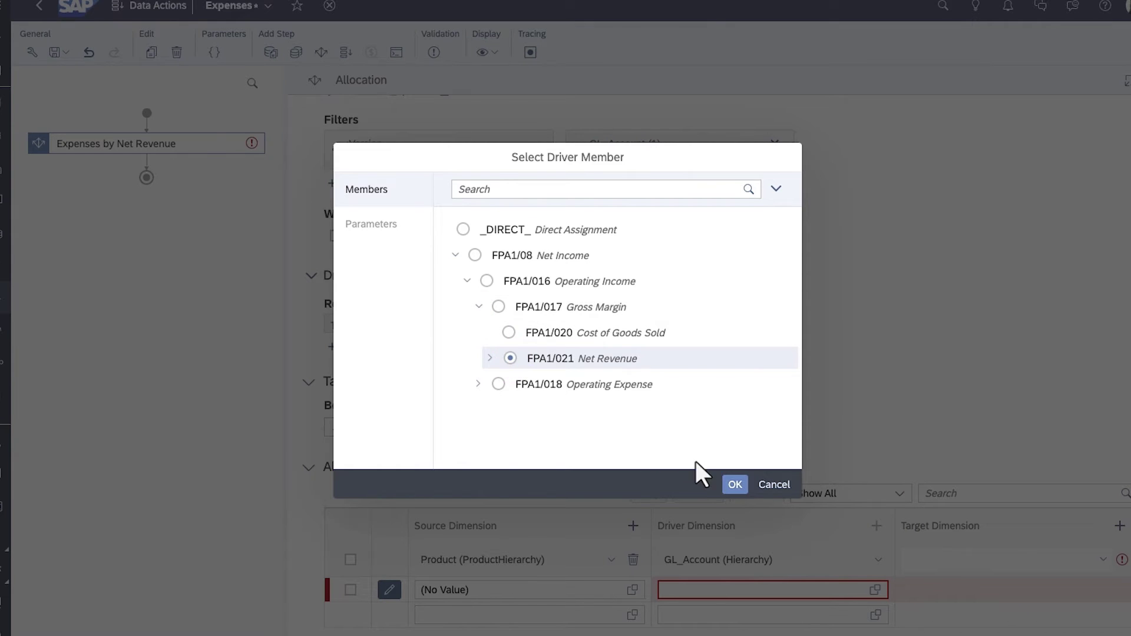
left_click(735, 485)
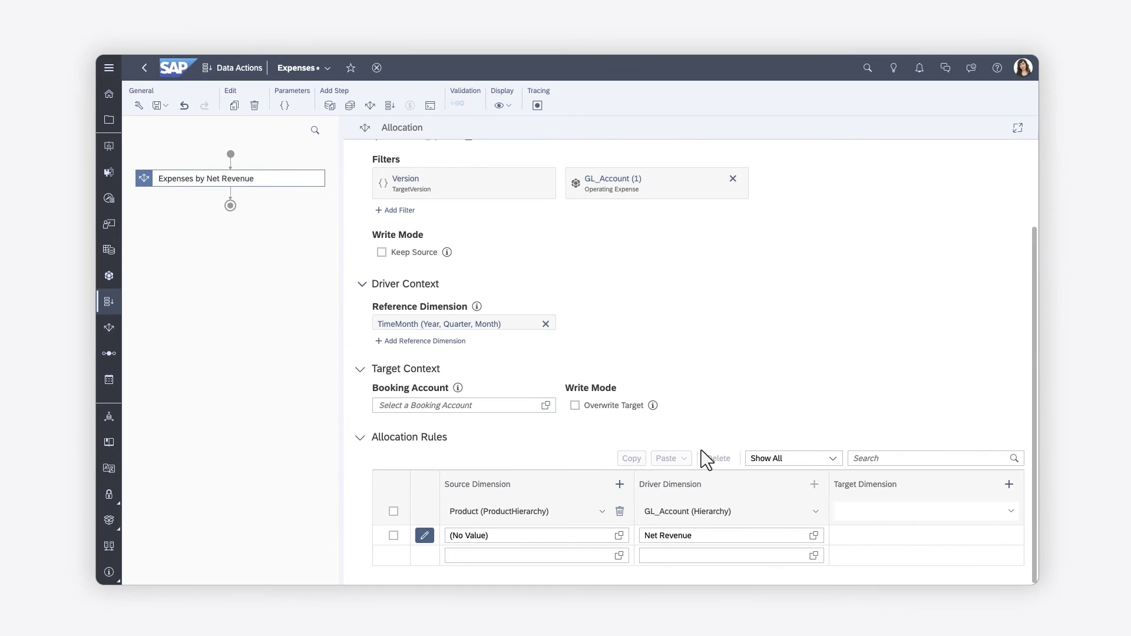
- Target Product (ProductHierarchy) members Cruise, Mountain, Racing and Youth in the allocation rule
left_click(995, 510)
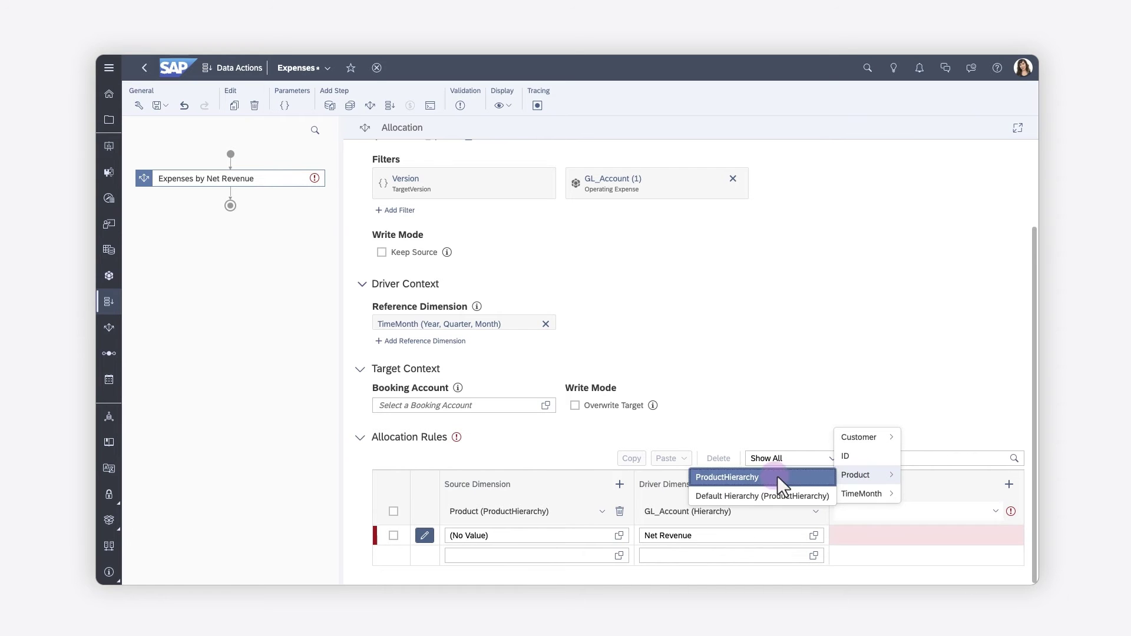
left_click(777, 475)
left_click(1008, 535)
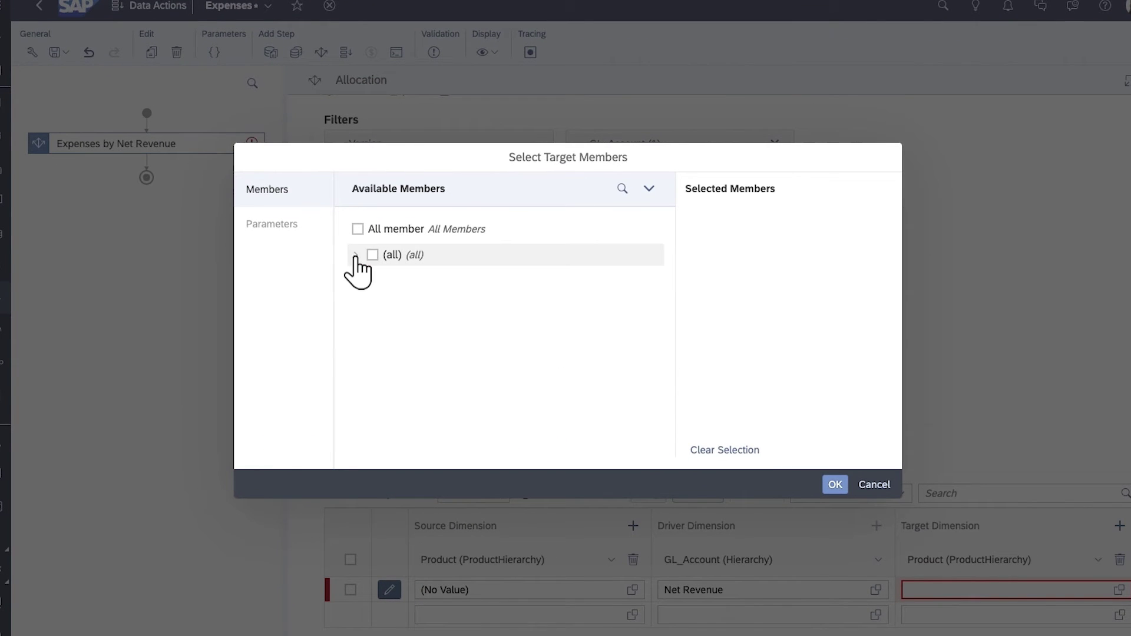
left_click(397, 267)
left_click(383, 306)
left_click(383, 331)
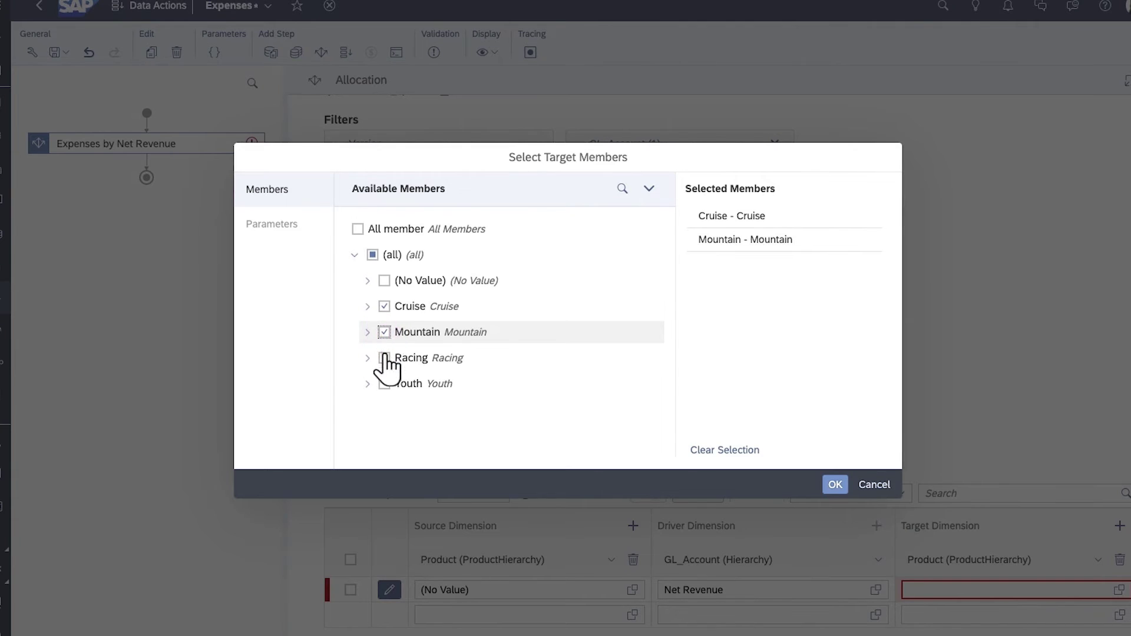
left_click(384, 357)
left_click(384, 383)
left_click(835, 485)
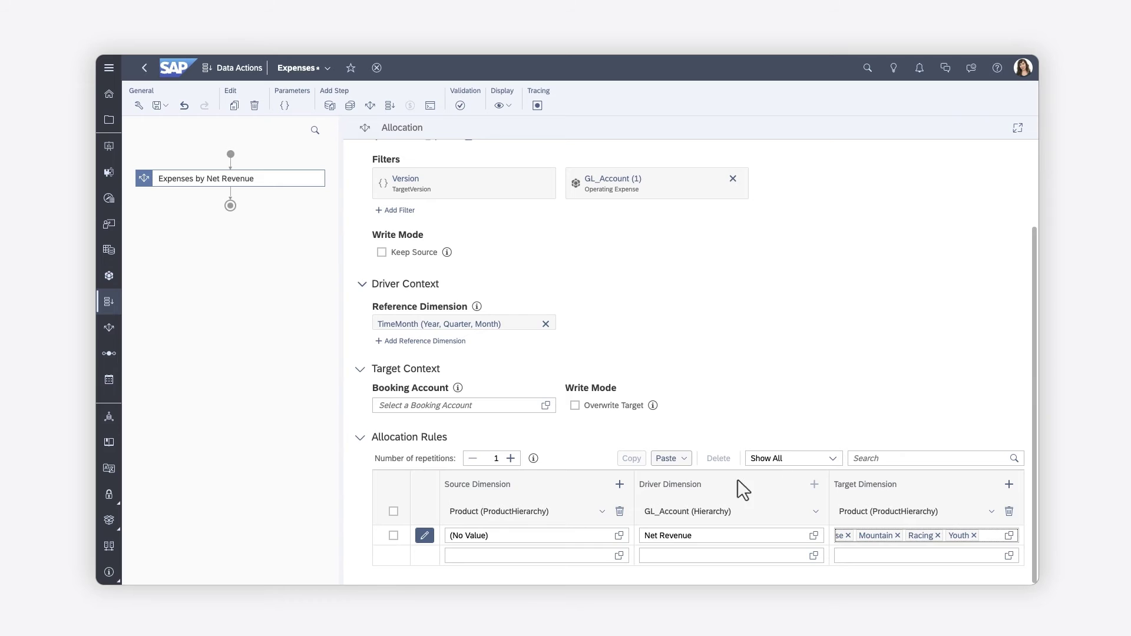
- Try the source member picker, then add and remove an extra source dimension
left_click(618, 556)
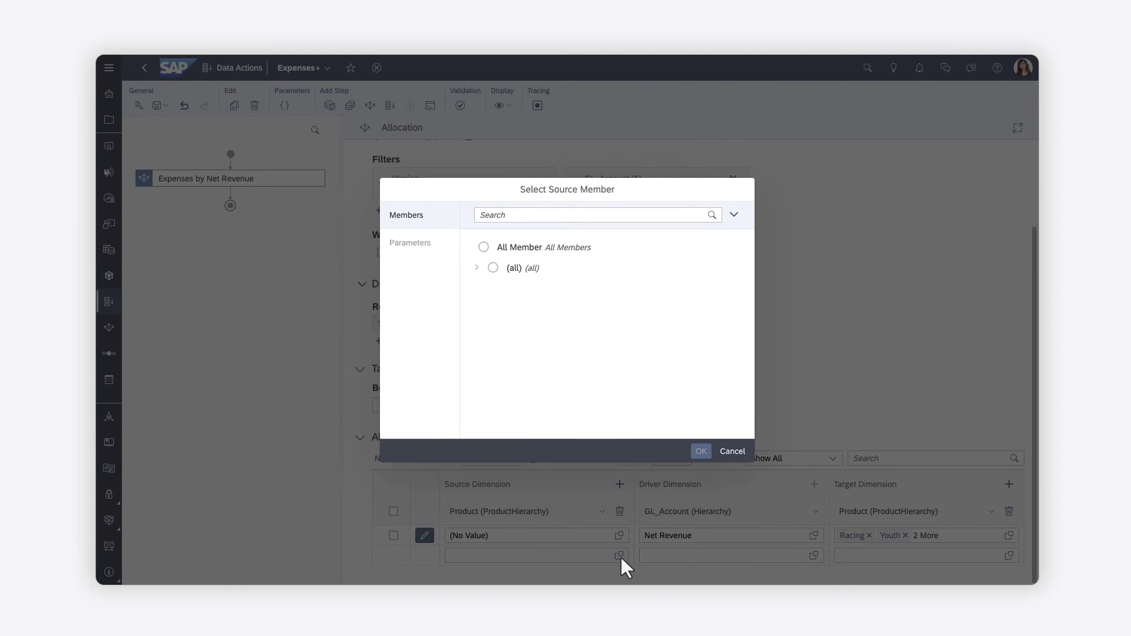
left_click(731, 451)
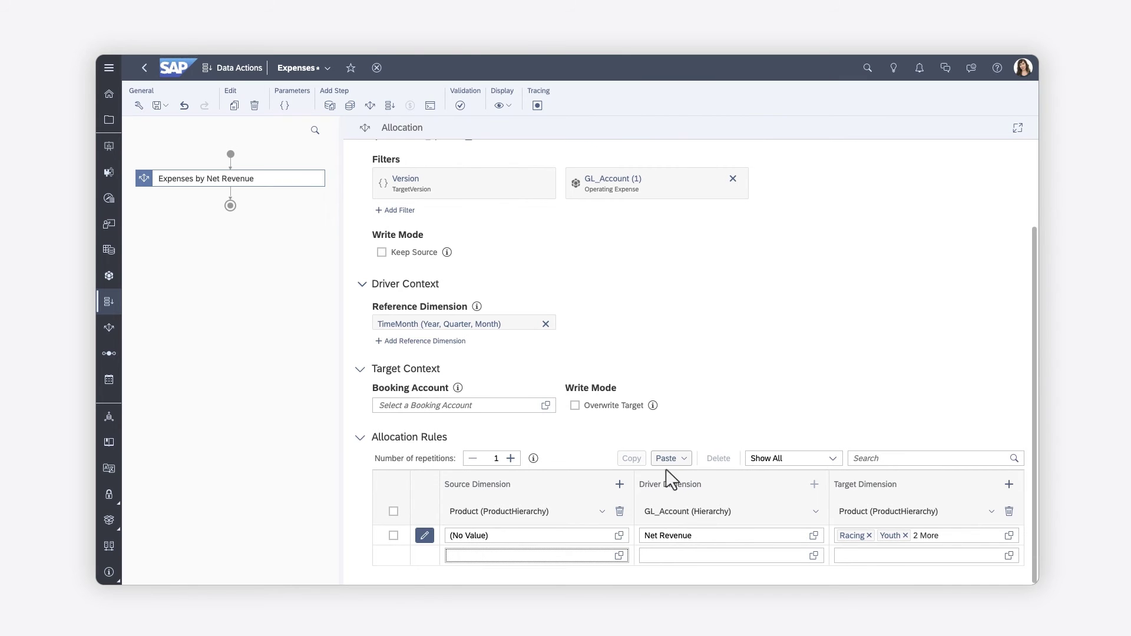
left_click(618, 484)
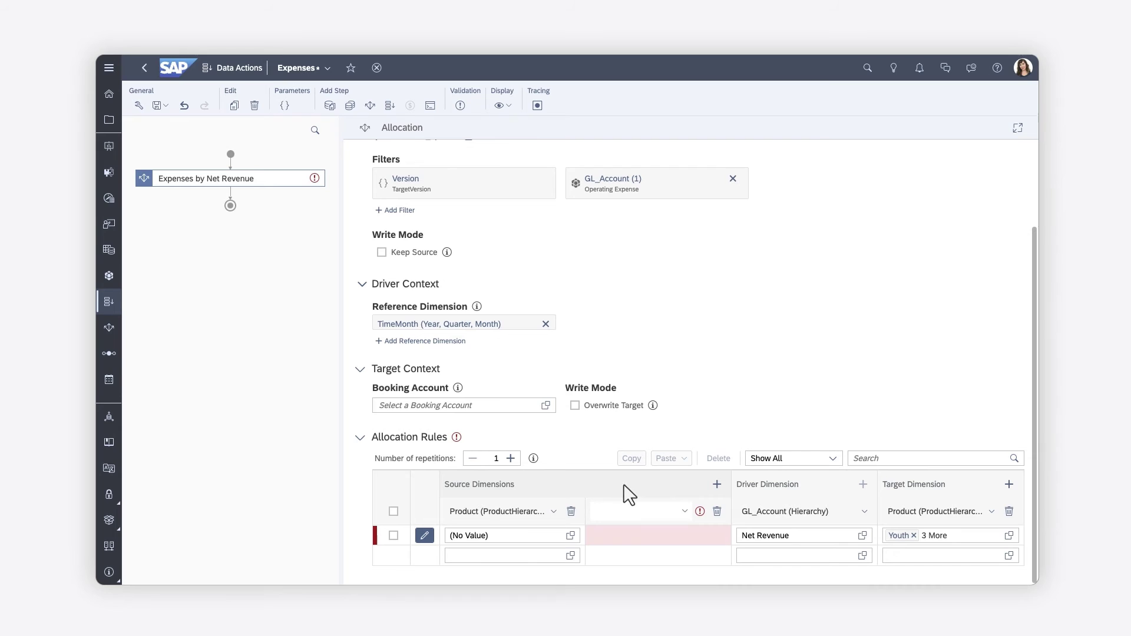
left_click(715, 510)
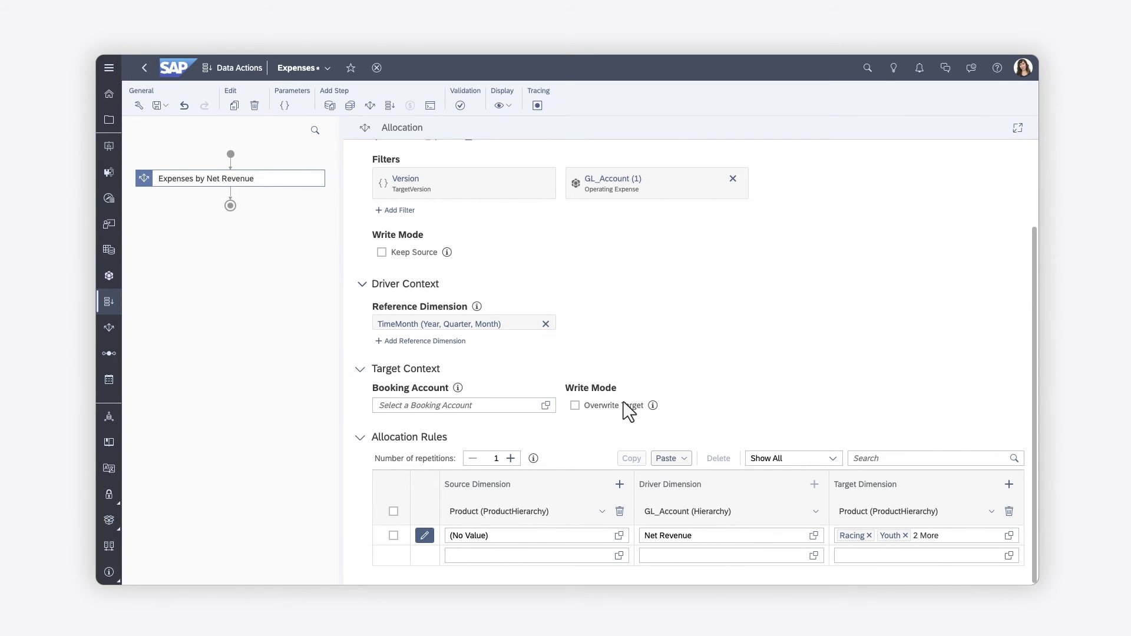
- Delete the extra Allocation step, save the Expenses data action, and go to Stories
left_click(371, 109)
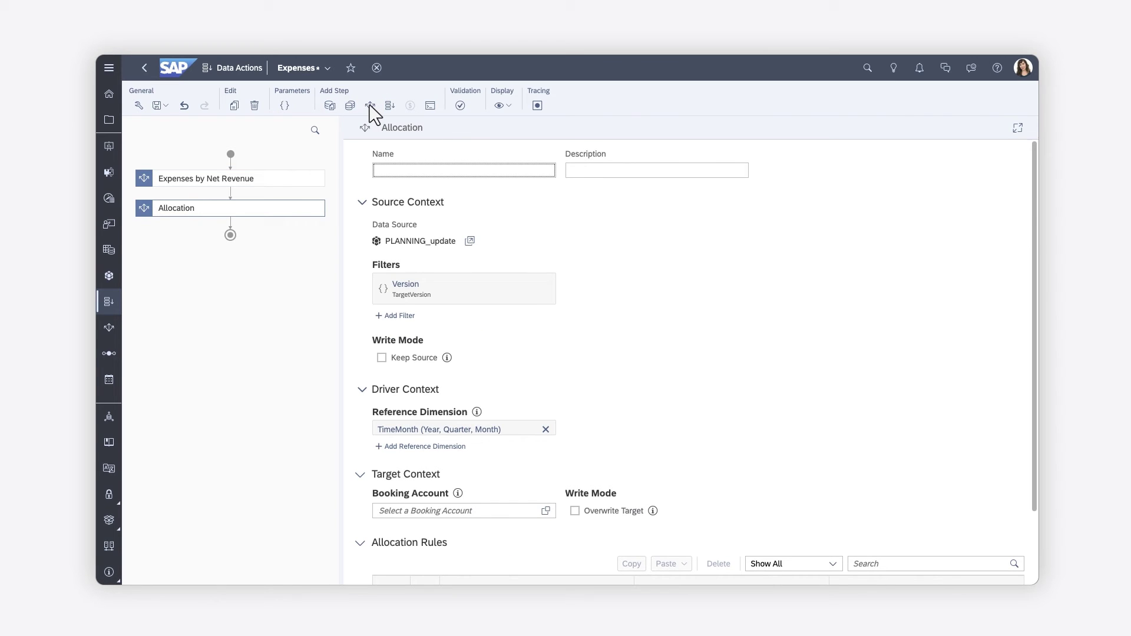
left_click(254, 105)
type("Expenses by Net Revenue")
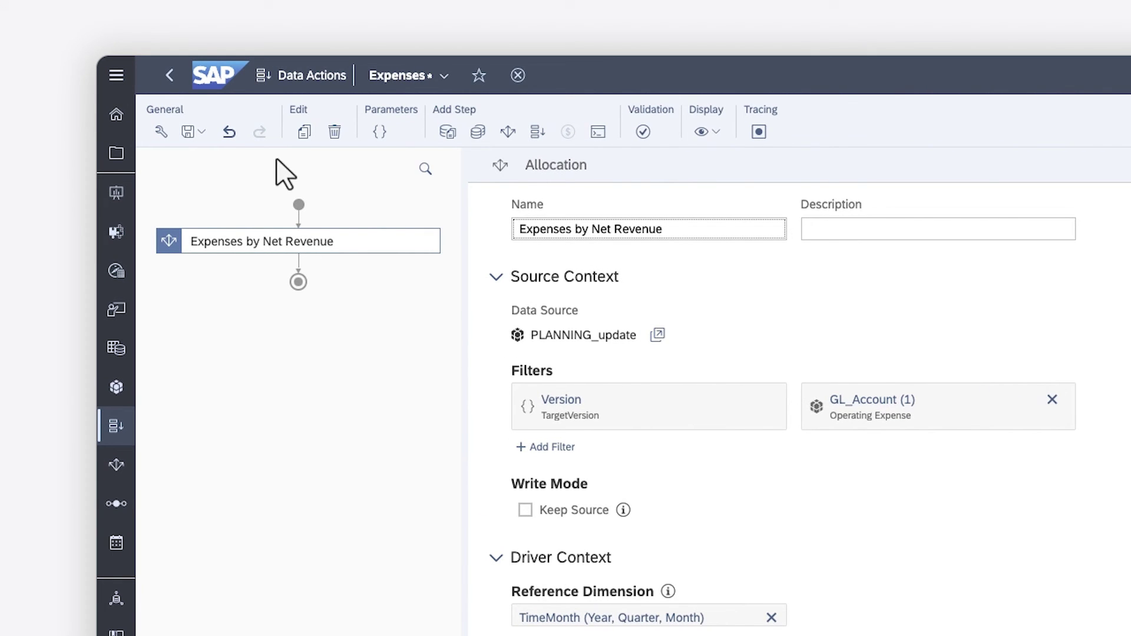
left_click(193, 132)
left_click(212, 157)
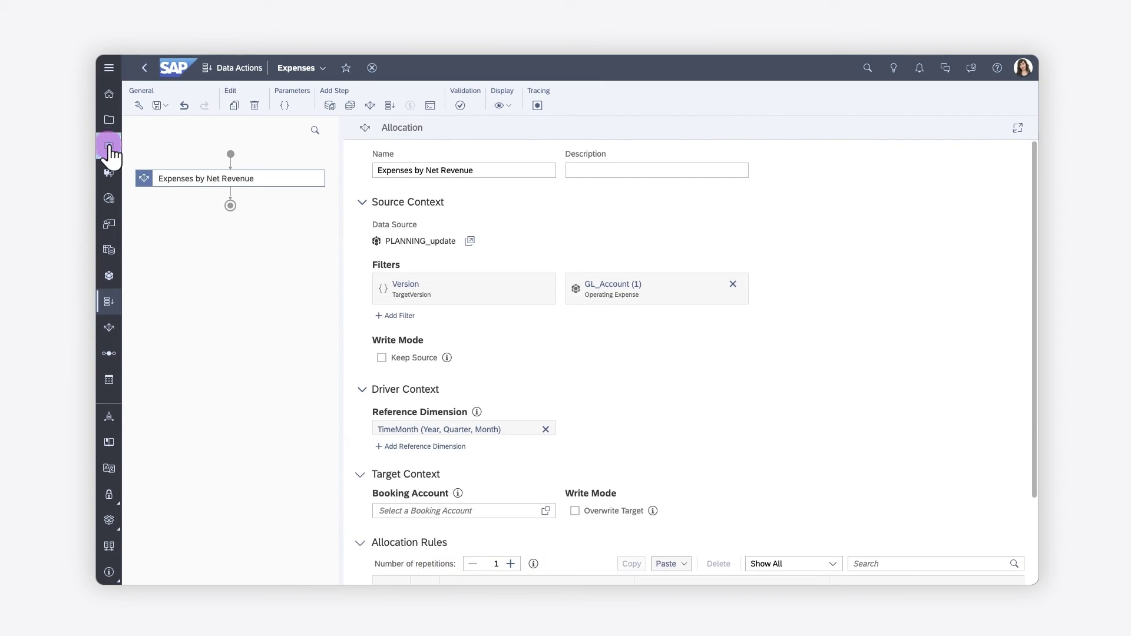
left_click(109, 148)
- In the Allocation story, insert an Allocate Expenses data action trigger linked to Expenses
left_click(220, 437)
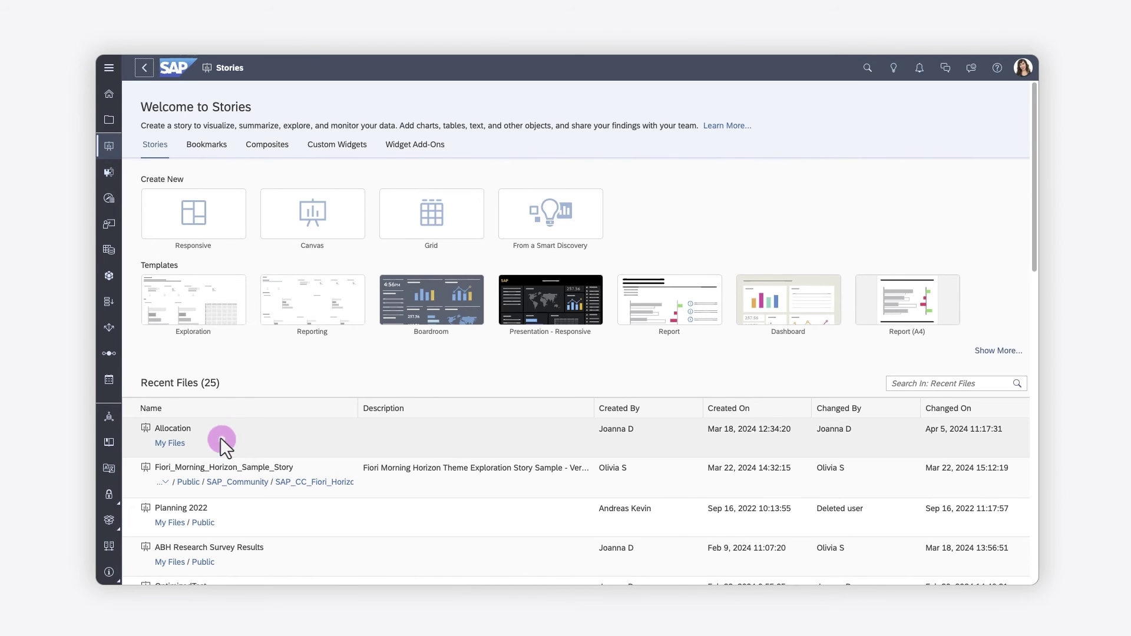
left_click(983, 93)
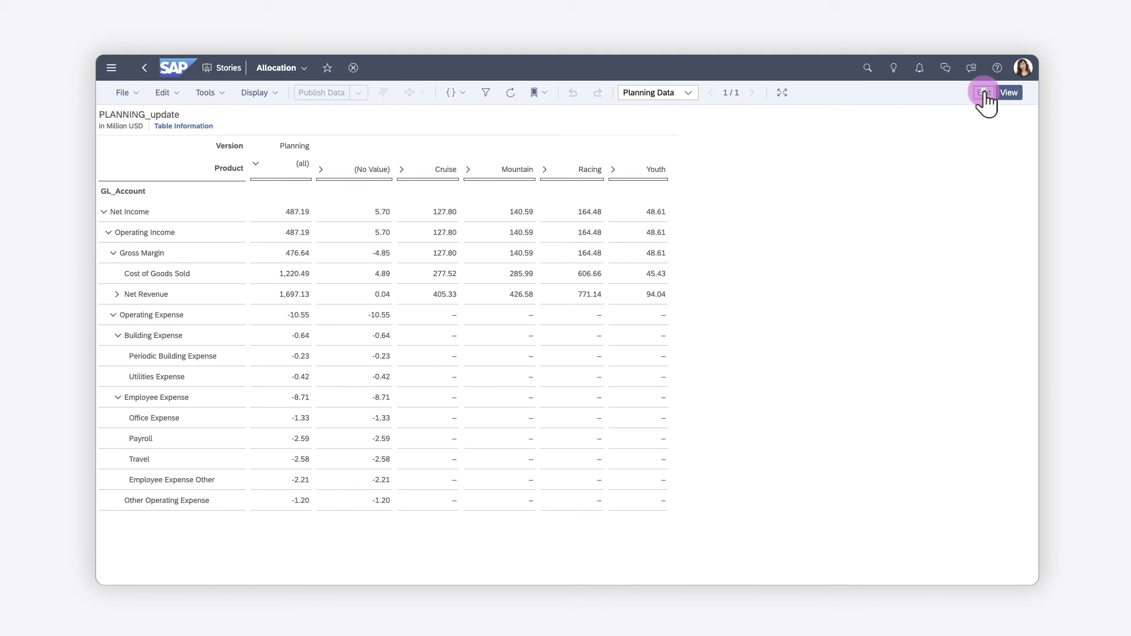
left_click(504, 105)
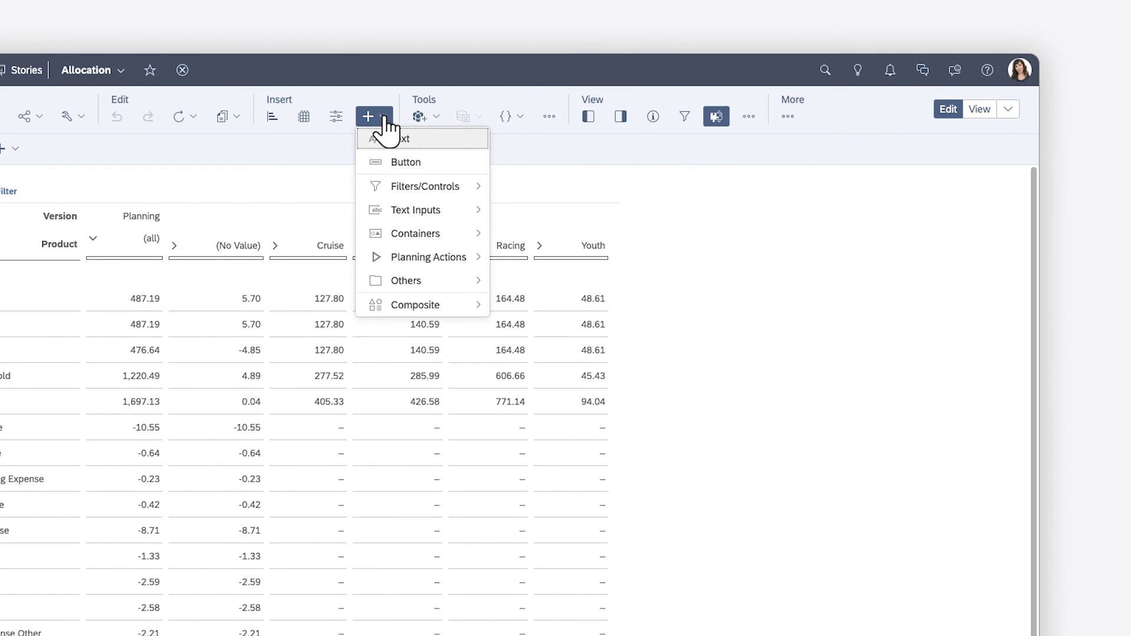
left_click(549, 221)
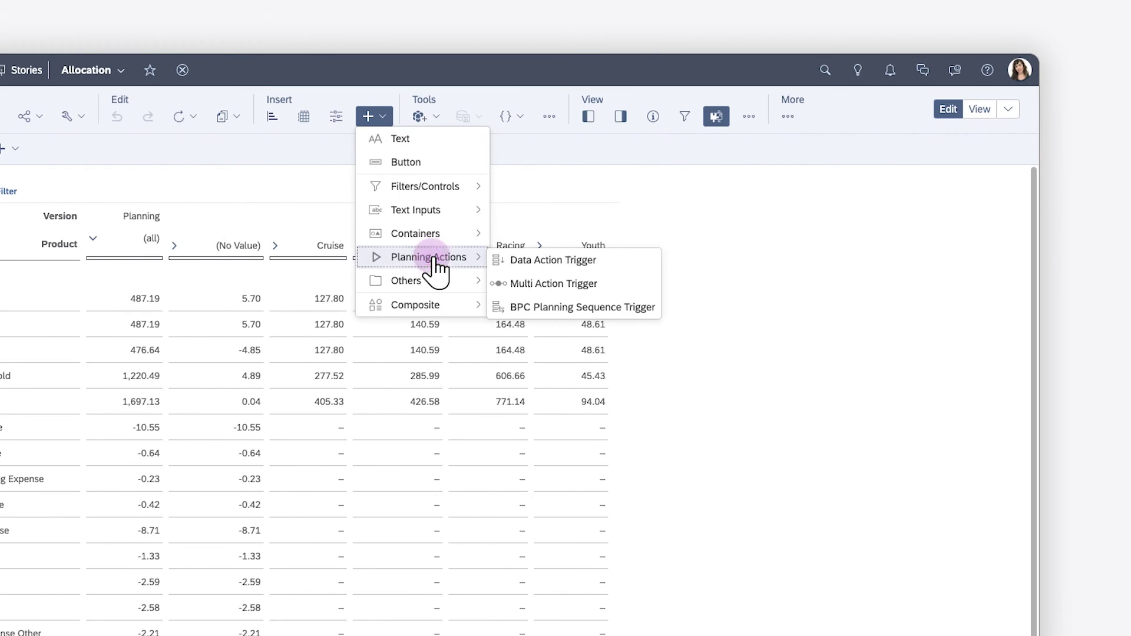
left_click(531, 262)
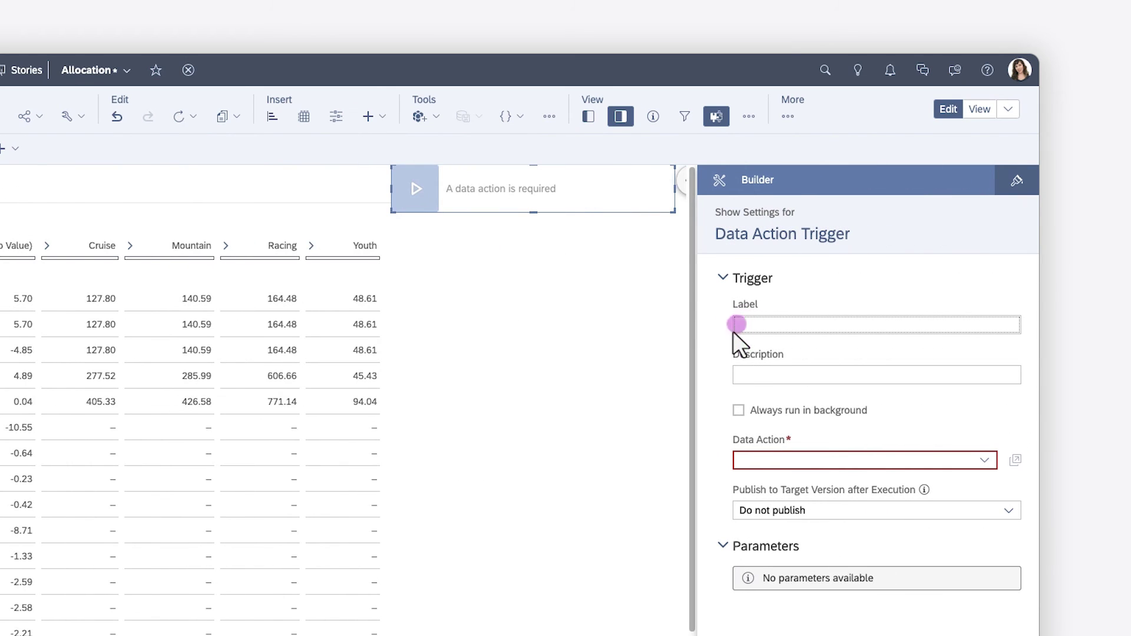
type("Allocate Expenses")
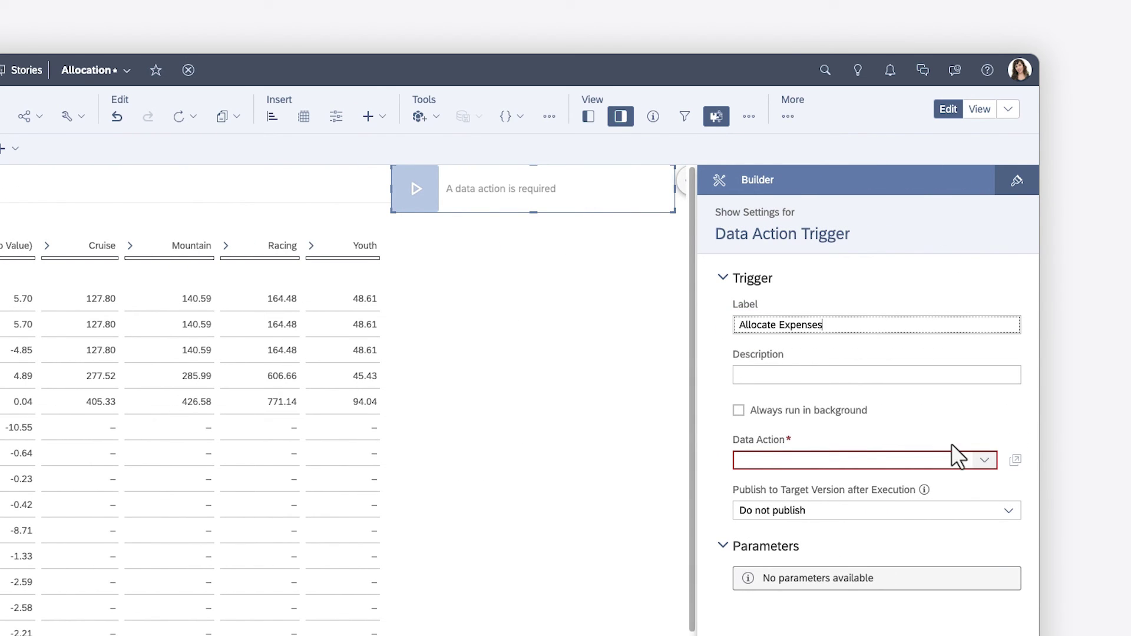
left_click(986, 460)
left_click(912, 512)
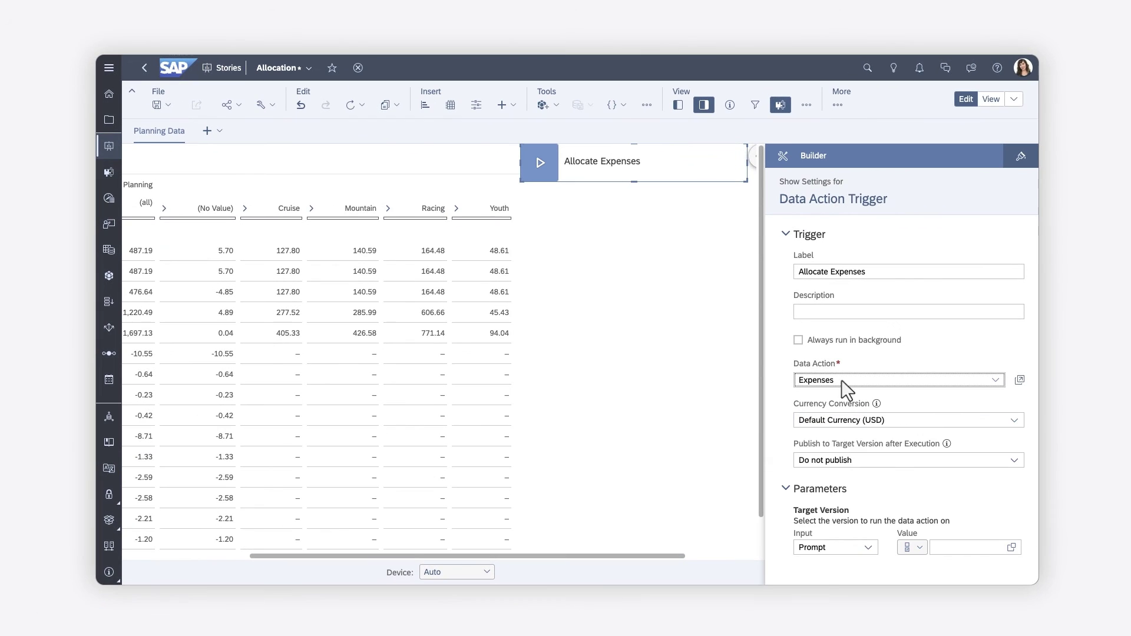
- Save the story and set public.Planning as Allocate Expenses' target version
left_click(162, 104)
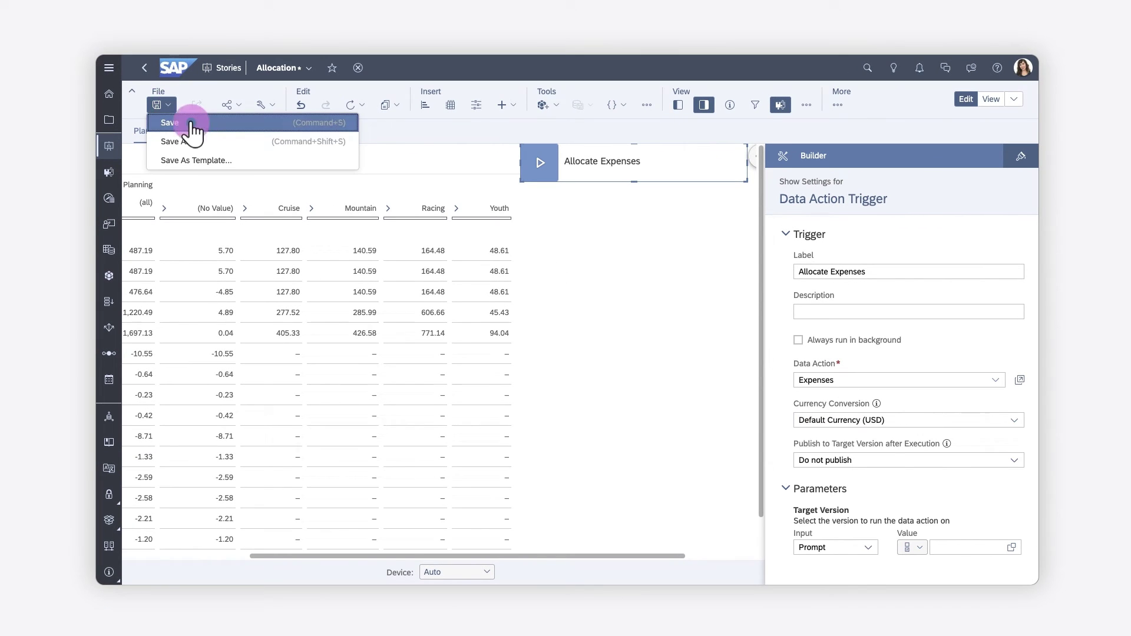
left_click(192, 129)
left_click(714, 164)
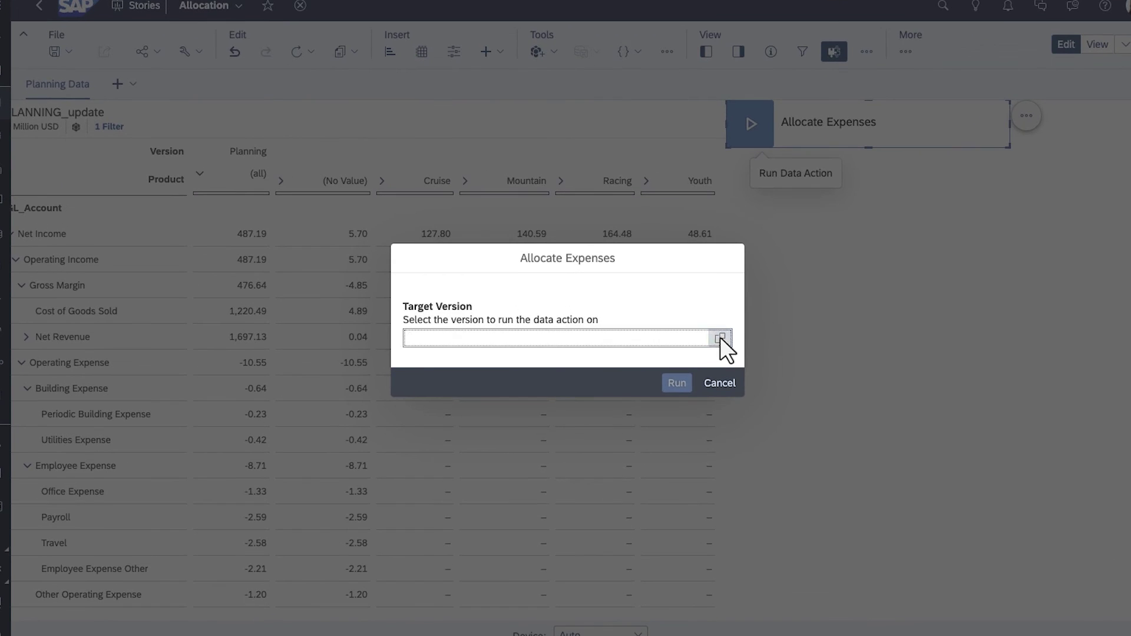
left_click(720, 336)
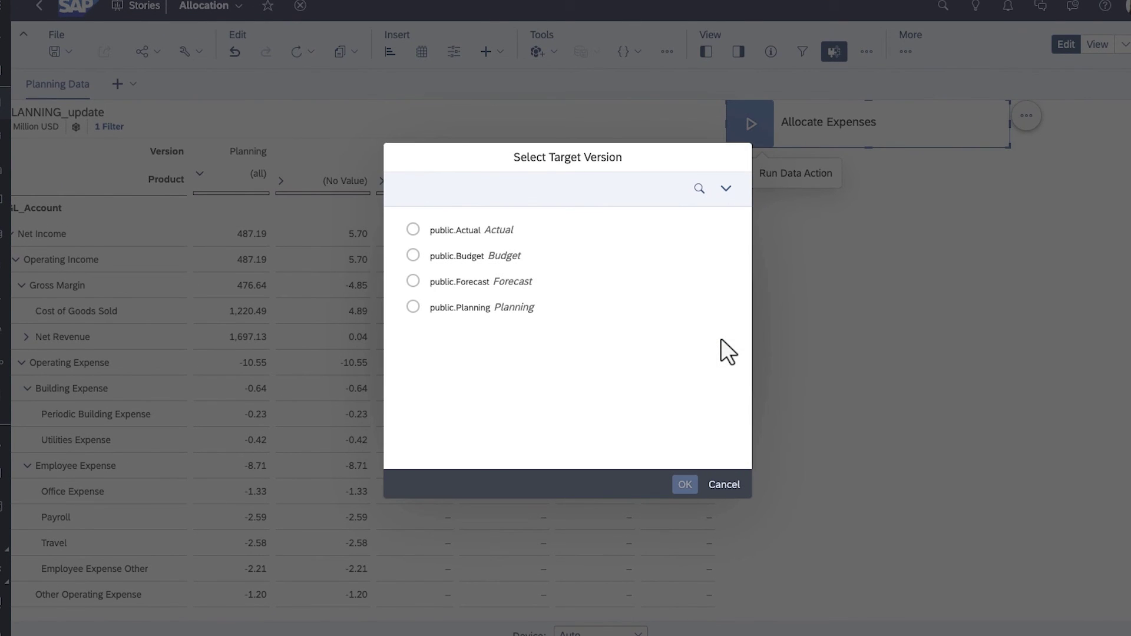
left_click(468, 309)
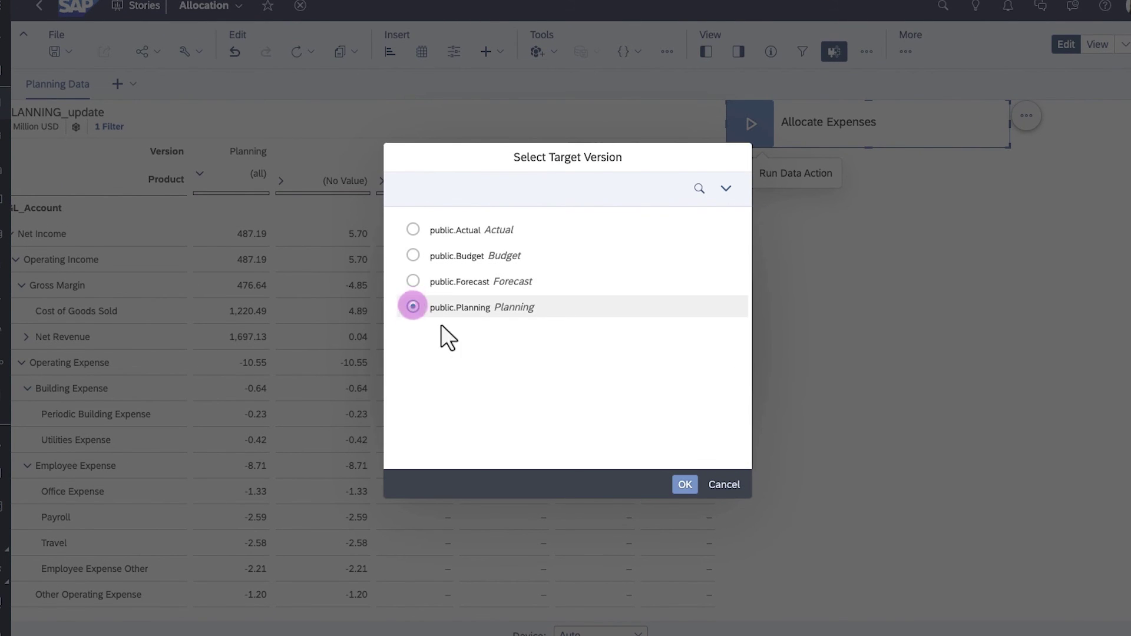
left_click(684, 484)
- Run the allocation, then publish the changes while leaving for Allocations
left_click(676, 383)
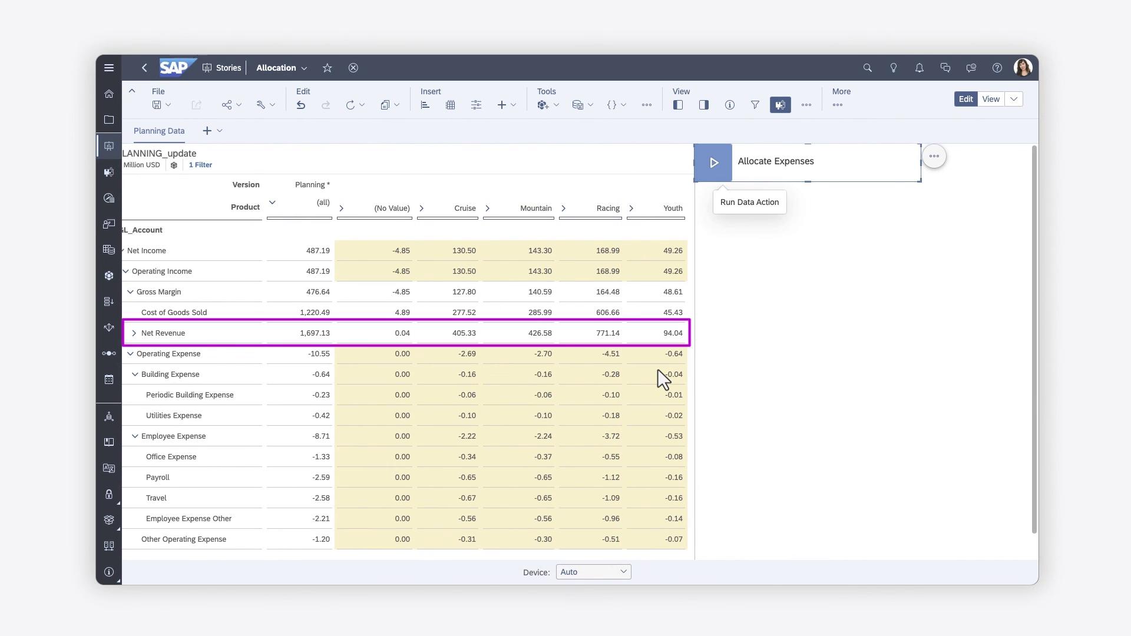
left_click(109, 327)
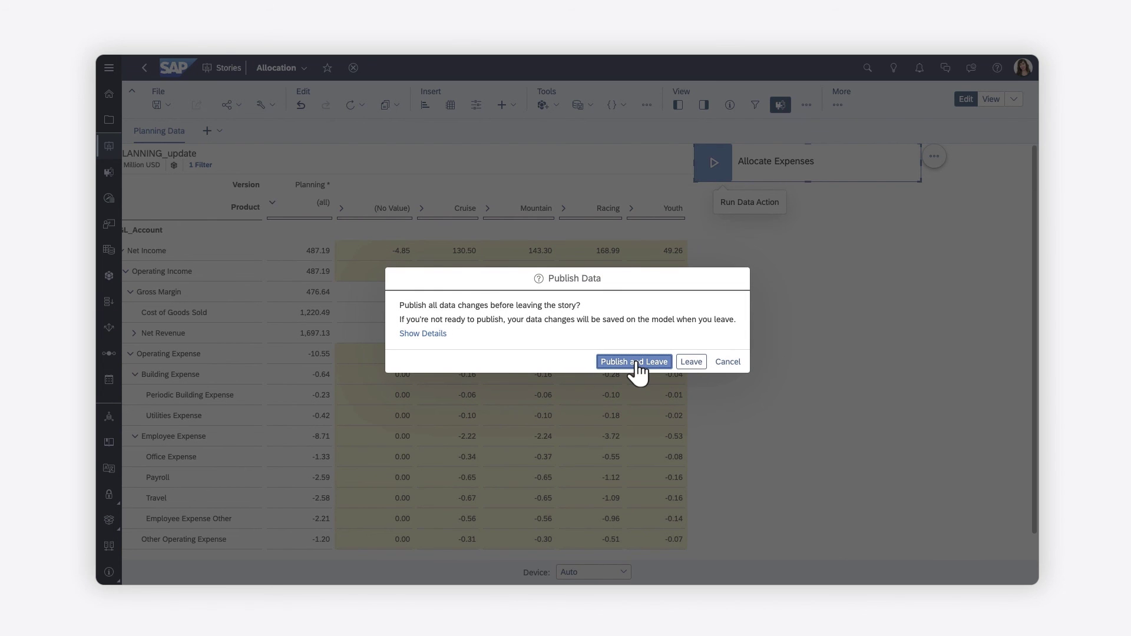
left_click(636, 361)
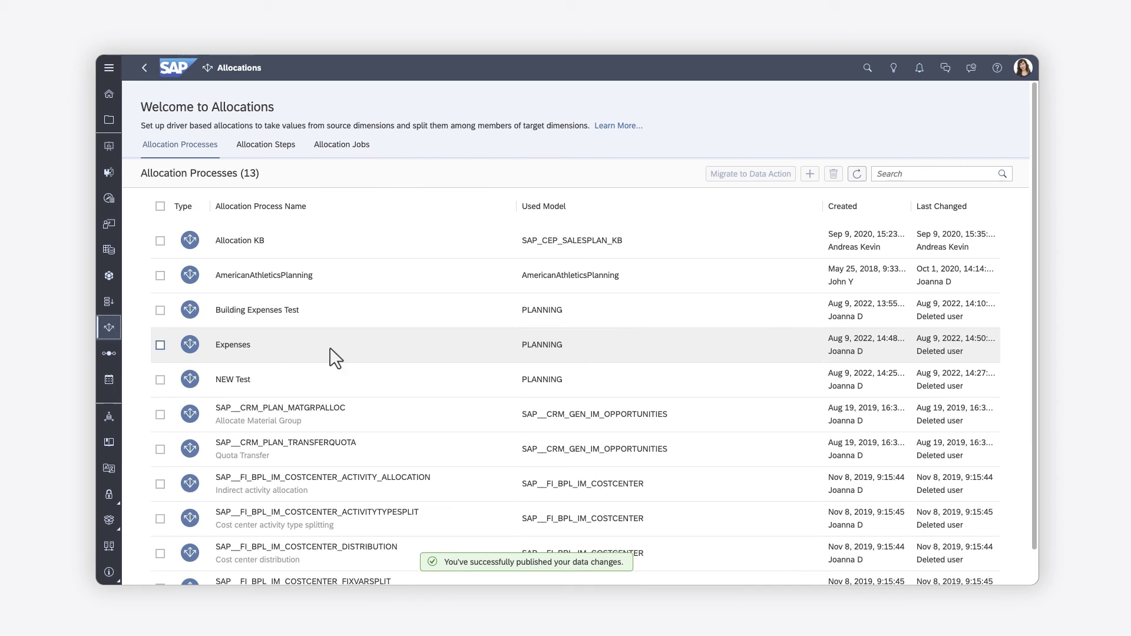
- Migrate the Expenses allocation process as Expenses_migrated and open the resulting data action
left_click(272, 352)
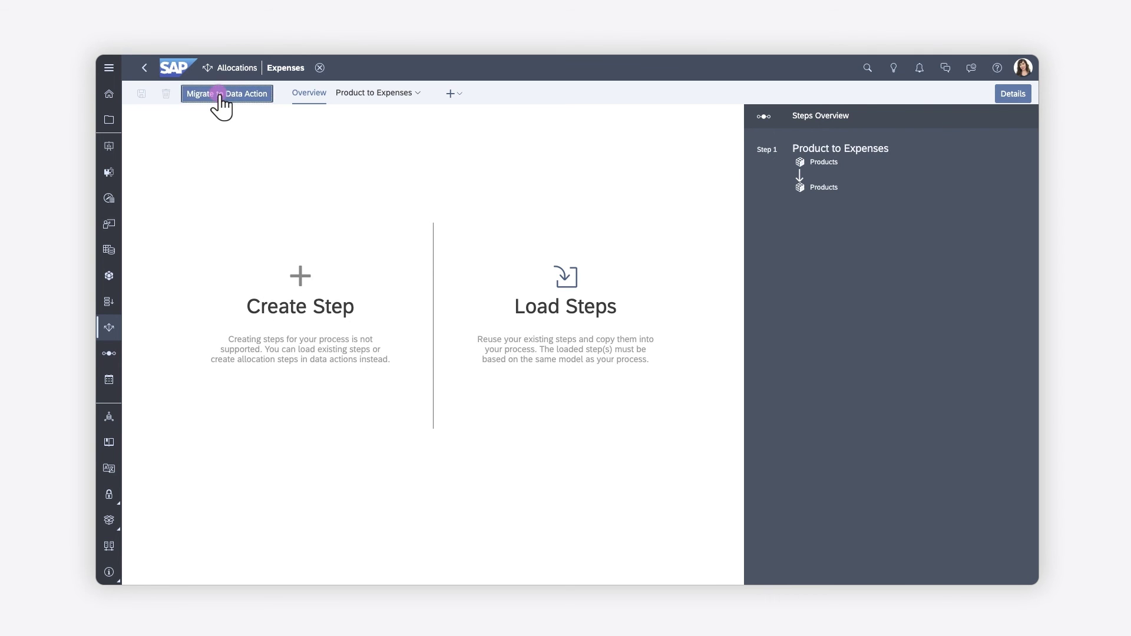
left_click(221, 93)
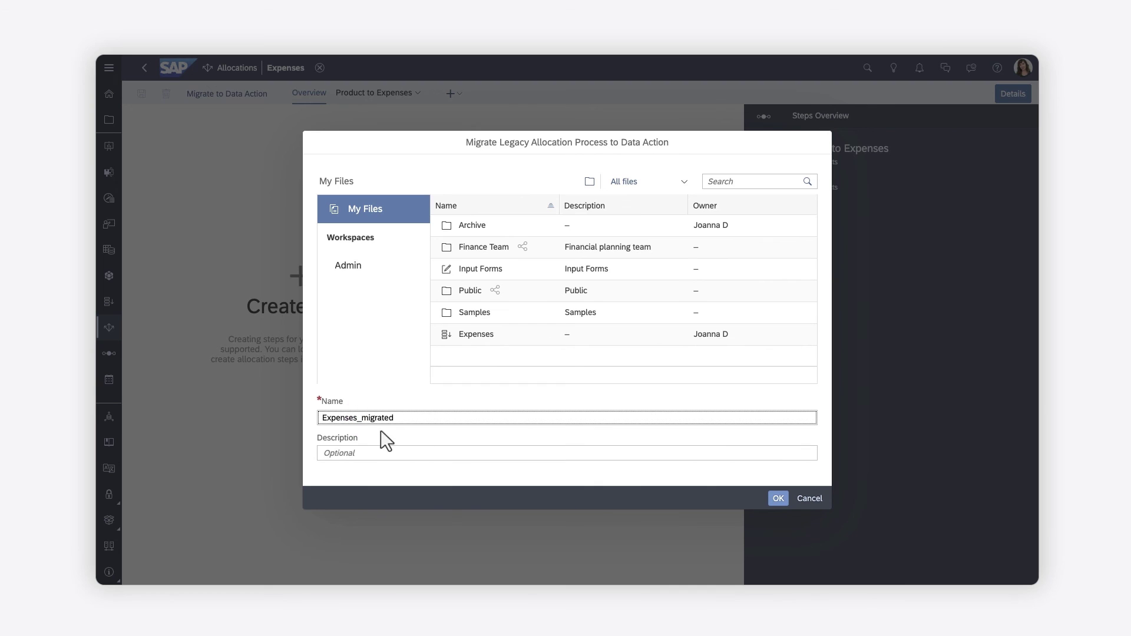
left_click(774, 498)
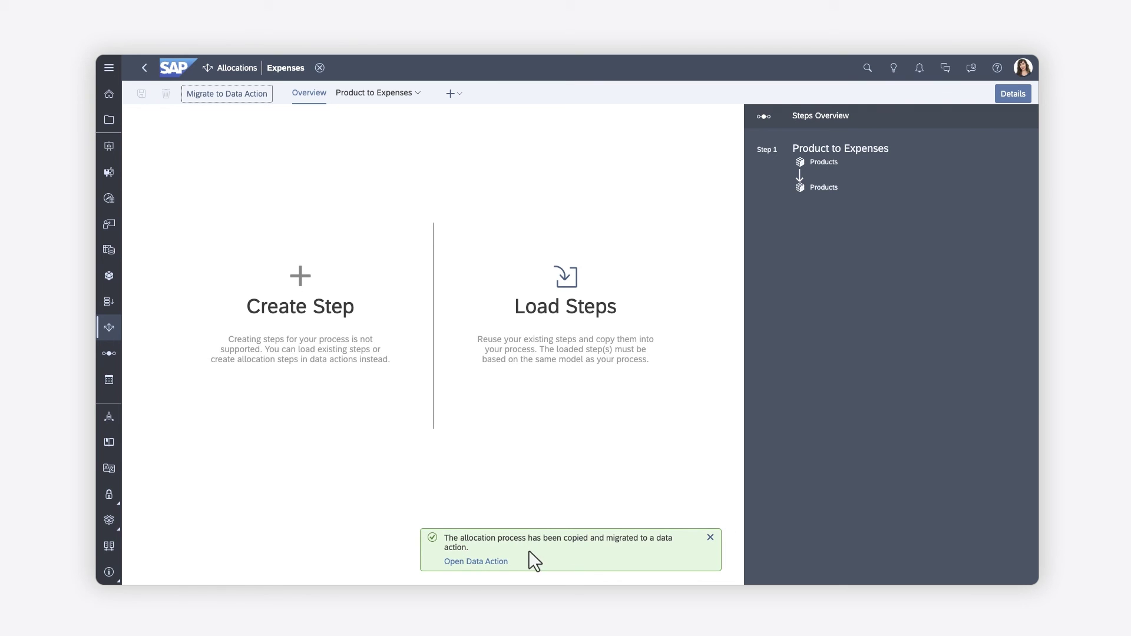
left_click(476, 562)
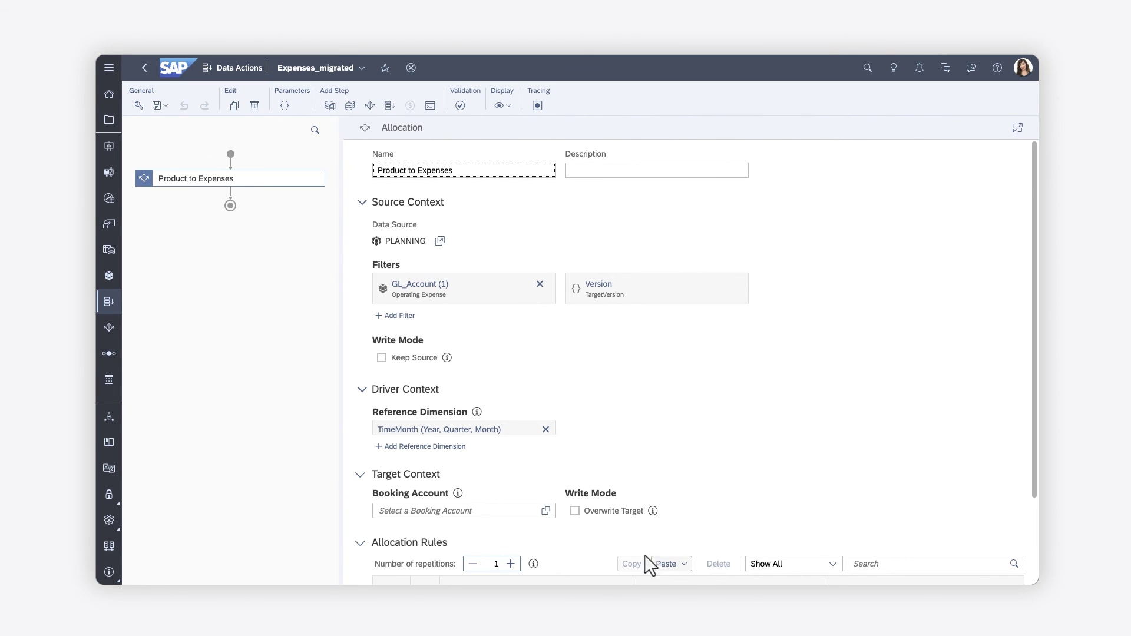
scroll(1030, 538, "down", 3)
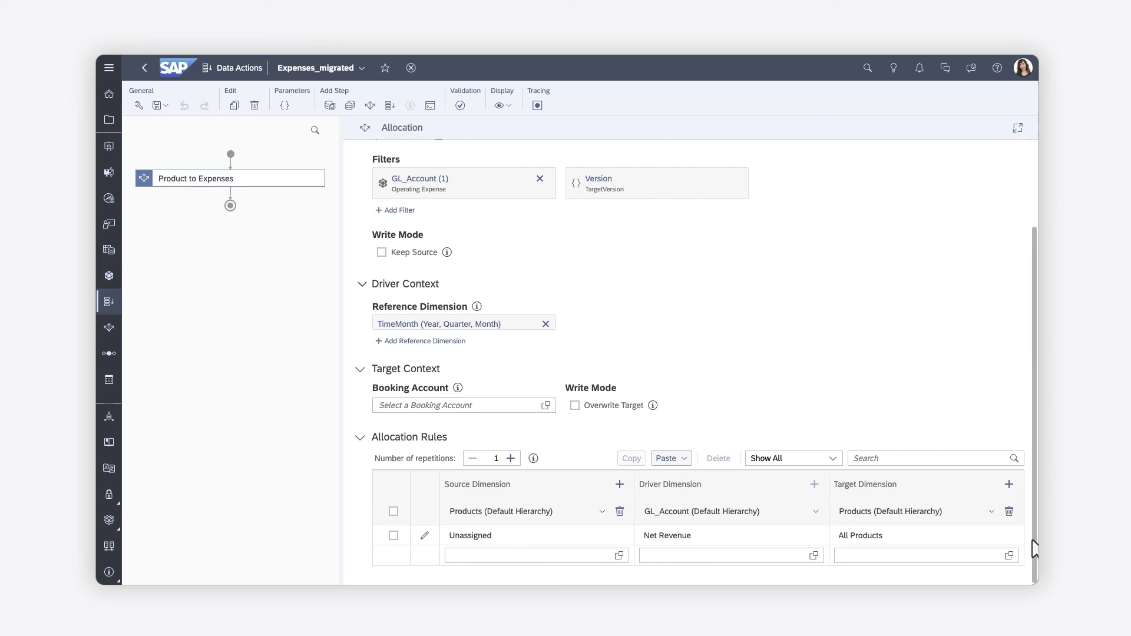